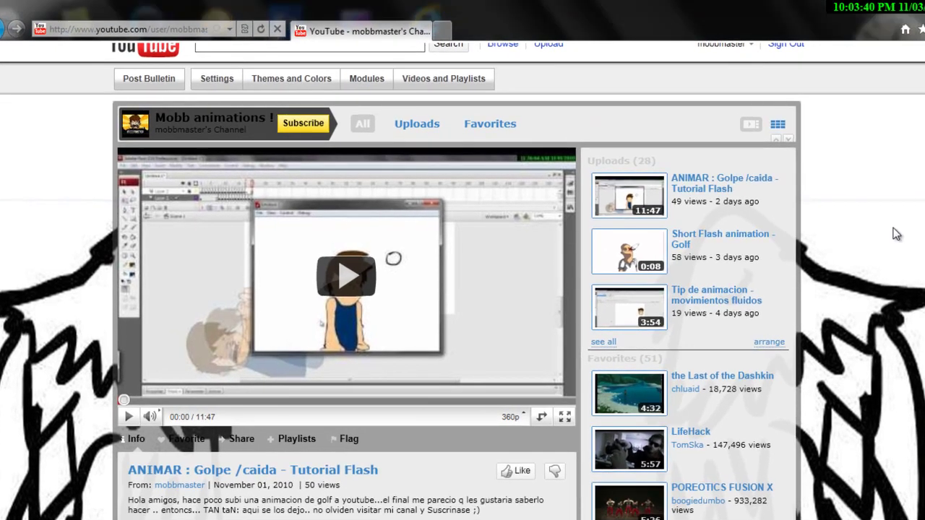
Bring up Circle Dock and rotate its icon ring to find Photoshop CS3
middle_click(896, 234)
left_click_drag(896, 234, 618, 236)
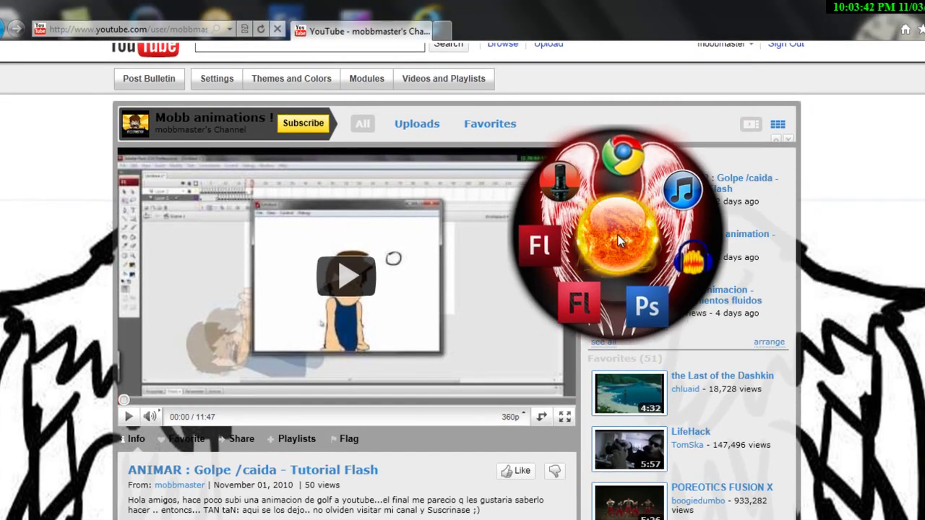
scroll(616, 236, "down", 1)
scroll(616, 236, "down", 1)
scroll(616, 235, "down", 1)
scroll(616, 236, "down", 1)
scroll(616, 236, "down", 1)
scroll(615, 235, "down", 1)
scroll(615, 236, "down", 1)
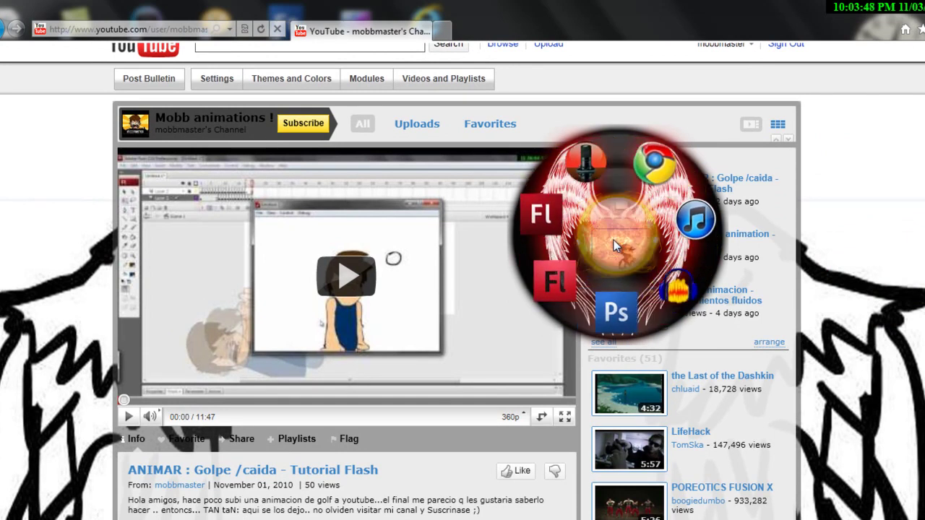
left_click_drag(613, 240, 534, 281)
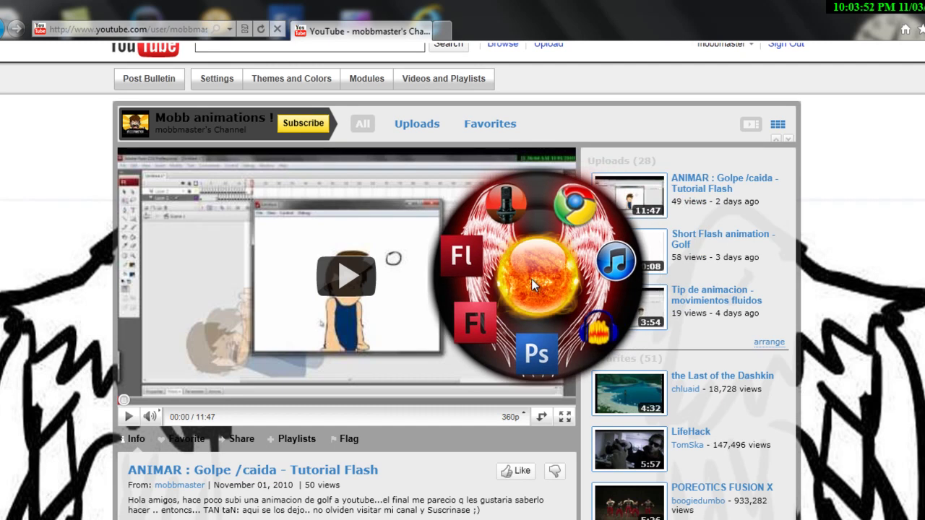
left_click_drag(533, 277, 460, 268)
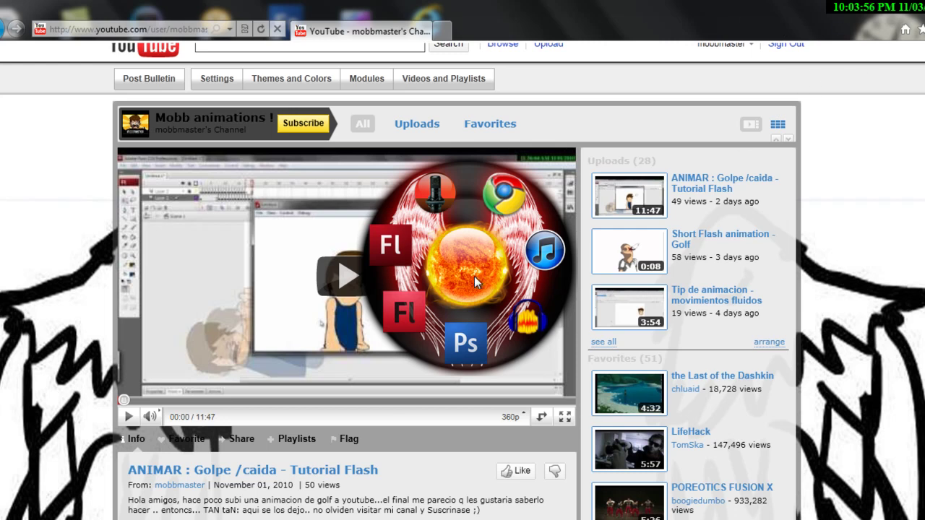
left_click_drag(474, 276, 550, 274)
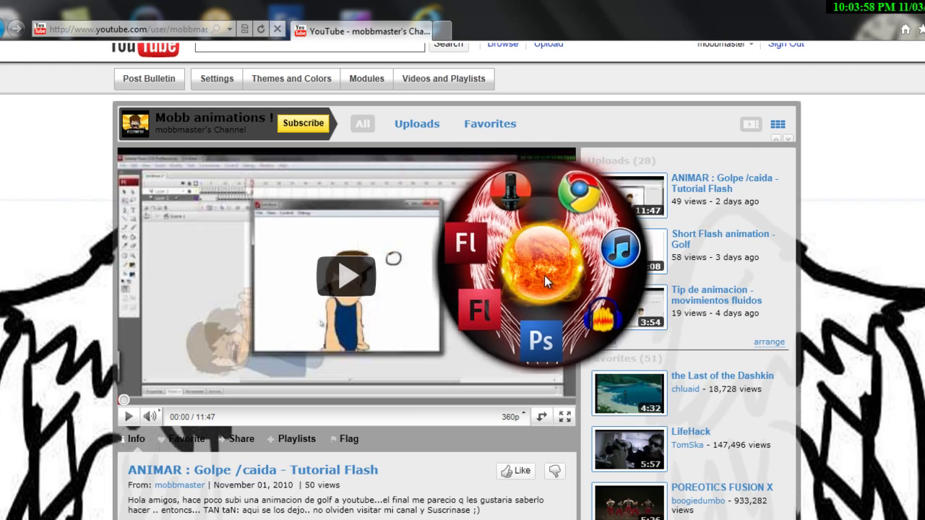
scroll(541, 274, "down", 1)
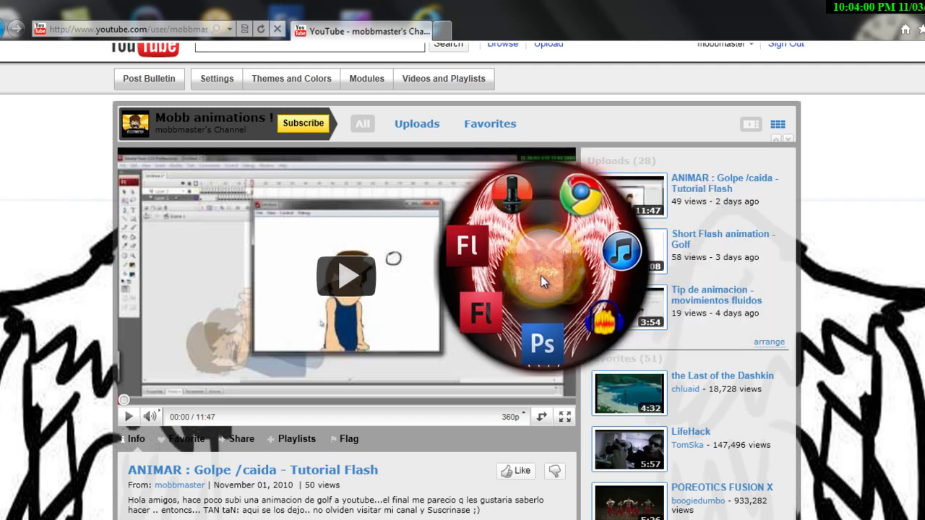
left_click_drag(541, 275, 524, 273)
scroll(492, 269, "down", 4)
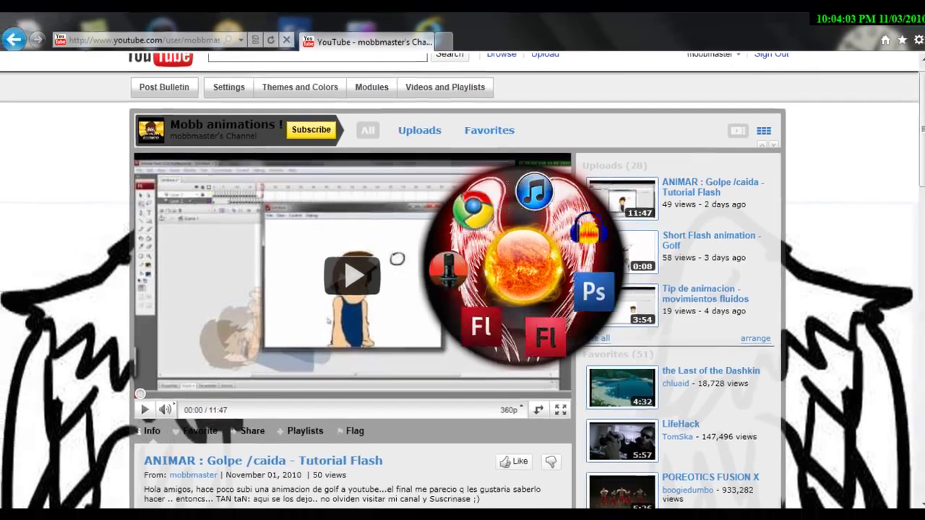
scroll(505, 289, "up", 3)
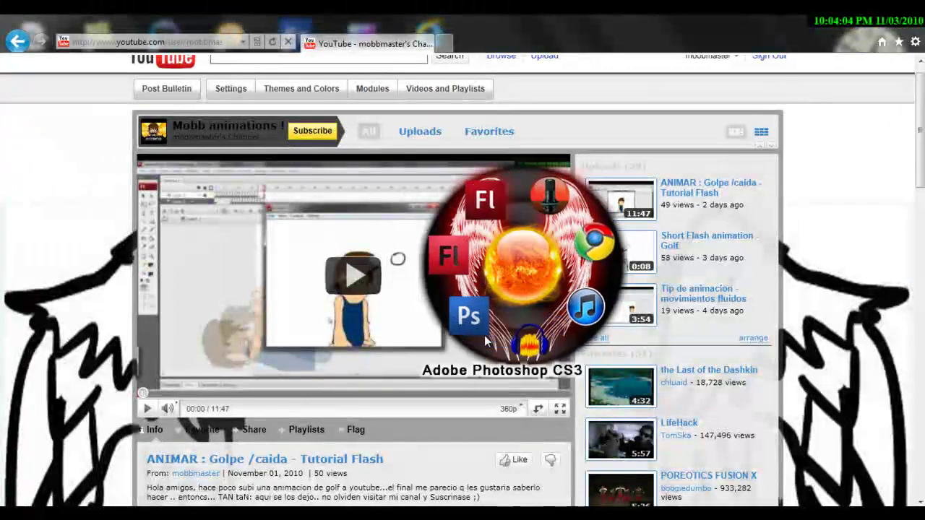
scroll(506, 288, "down", 2)
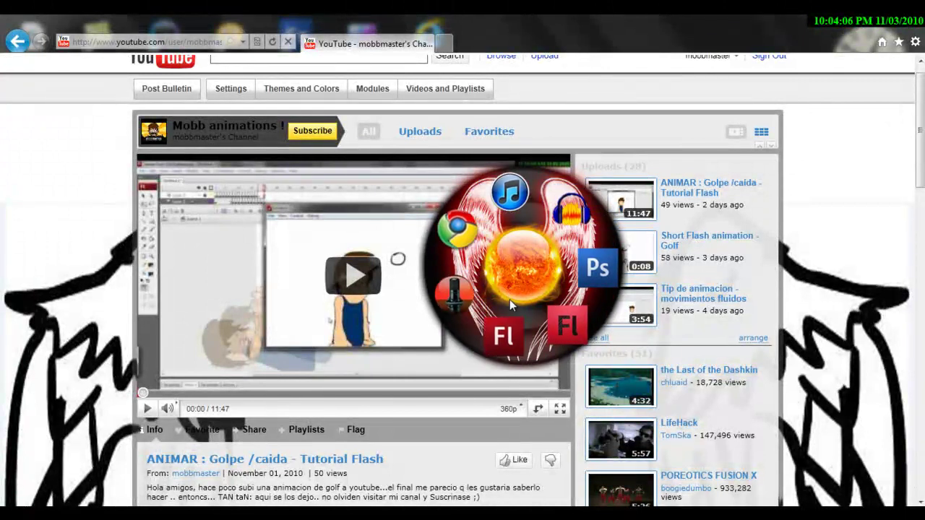
scroll(520, 293, "down", 1)
scroll(520, 293, "down", 1)
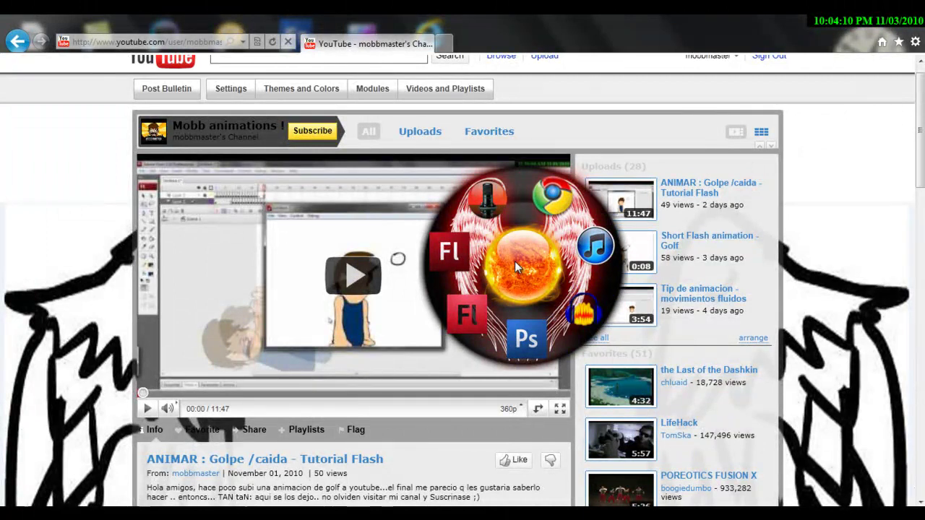
Reopen Circle Dock and launch Adobe Photoshop CS3 from its Ps icon
middle_click(515, 261)
middle_click(520, 274)
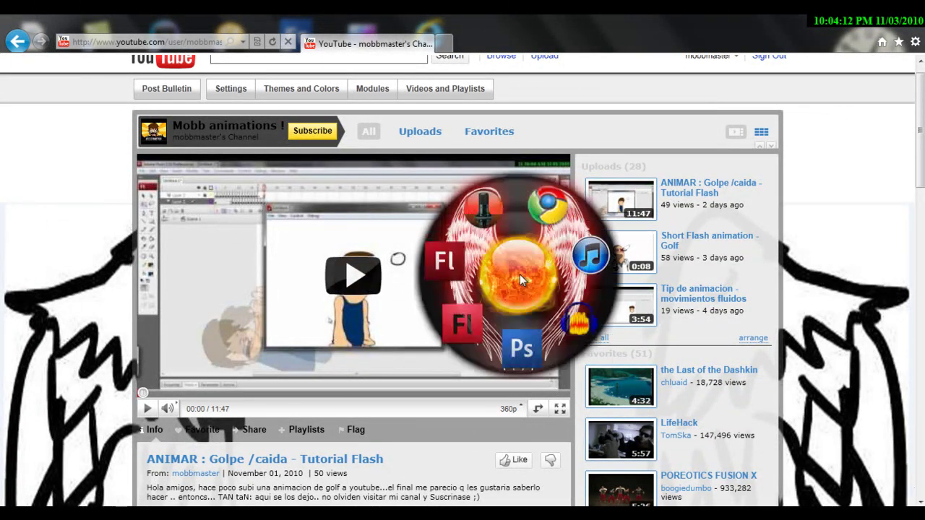
left_click(524, 351)
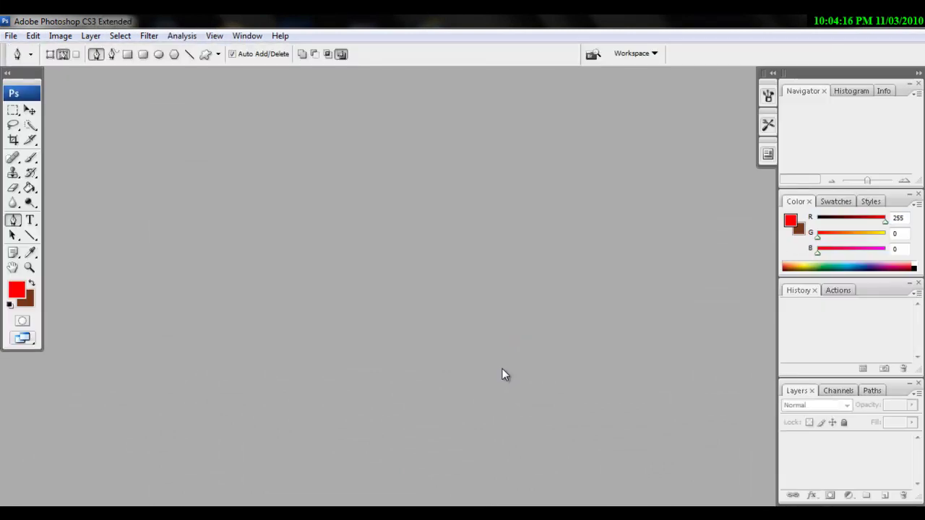
Open the photo IMG_0556 of the standing boy via File > Open
left_click(12, 38)
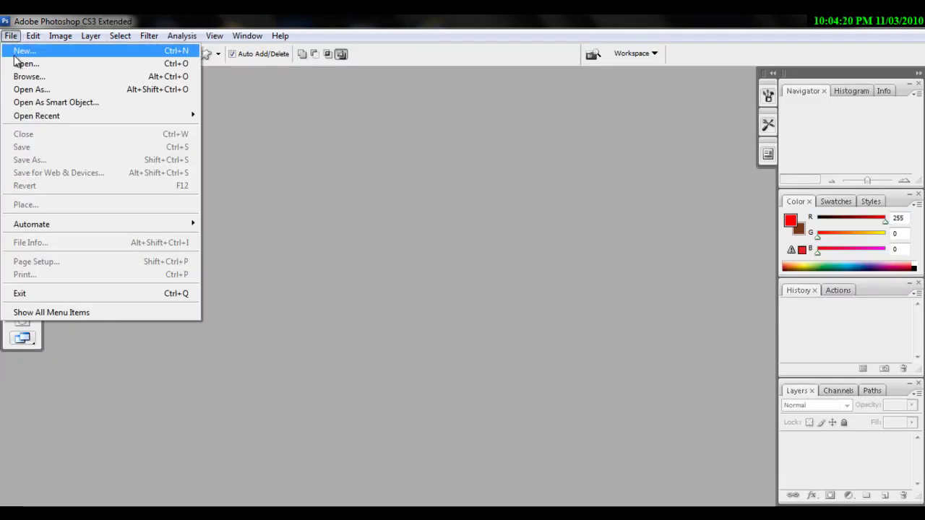
left_click(17, 64)
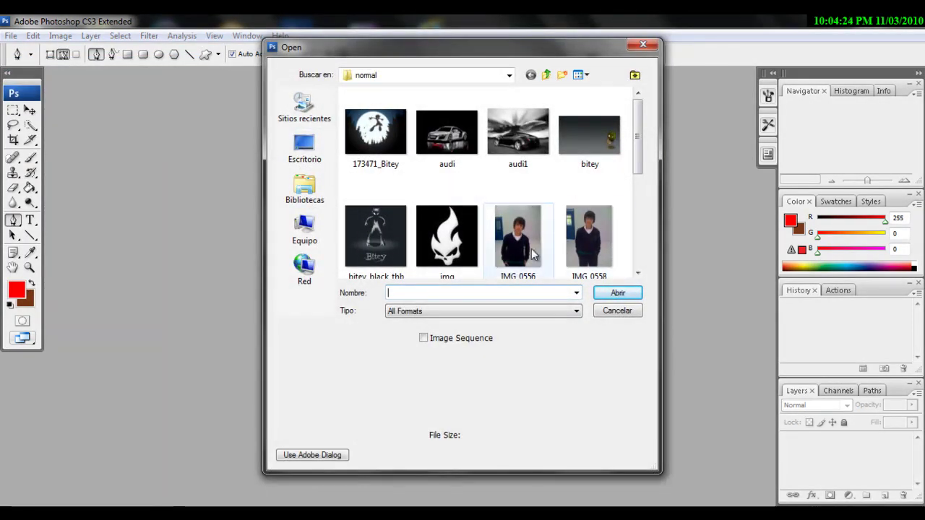
left_click(522, 232)
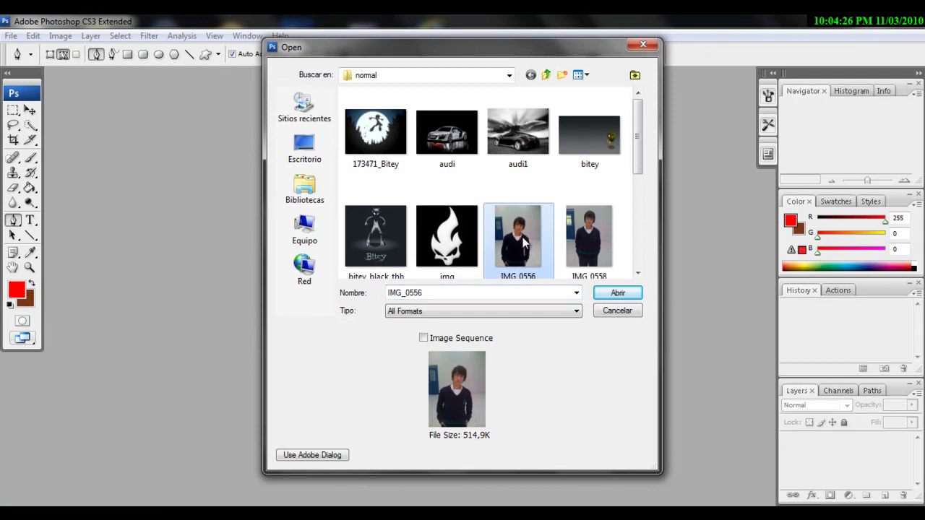
left_click(618, 294)
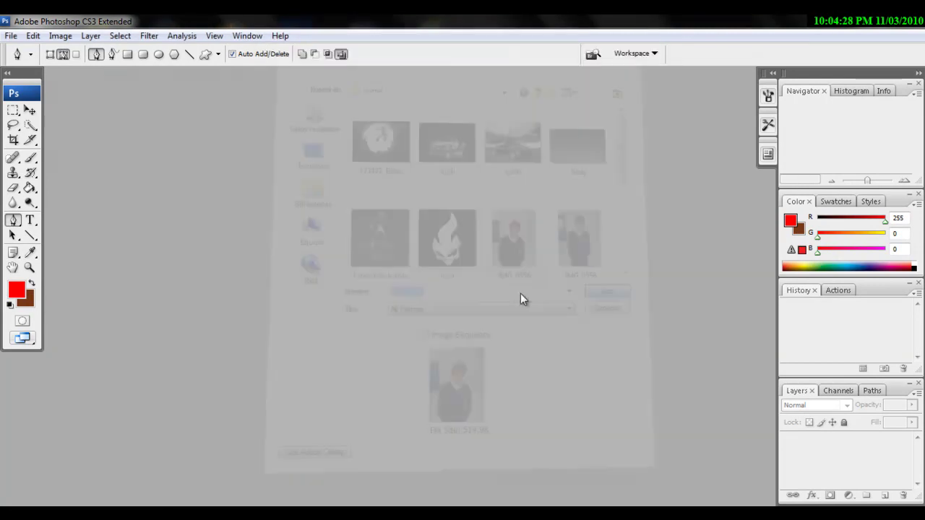
Enlarge the document window, collapse the History panel and expand the Color panel
mouse_move(225, 82)
left_mouse_down()
mouse_move(313, 97)
mouse_move(278, 83)
left_mouse_up()
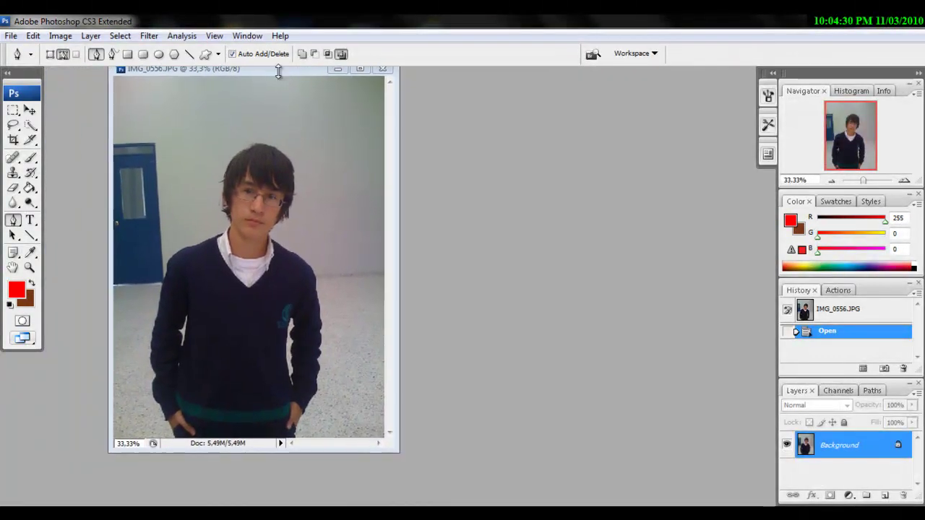
left_click_drag(399, 463, 436, 484)
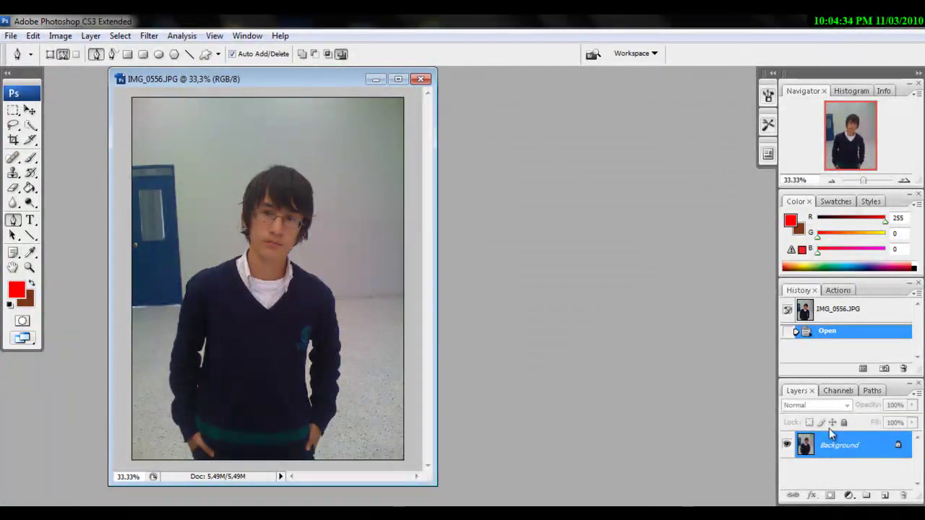
double_click(869, 292)
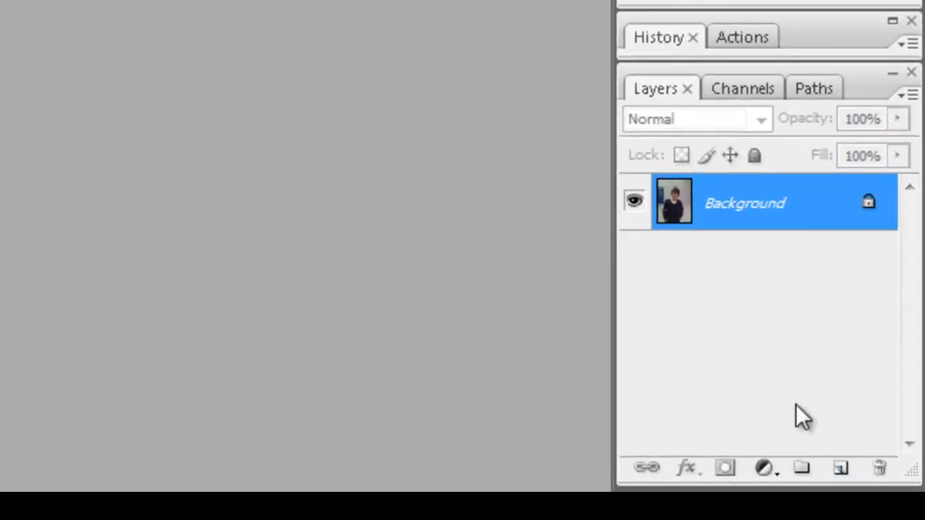
double_click(751, 3)
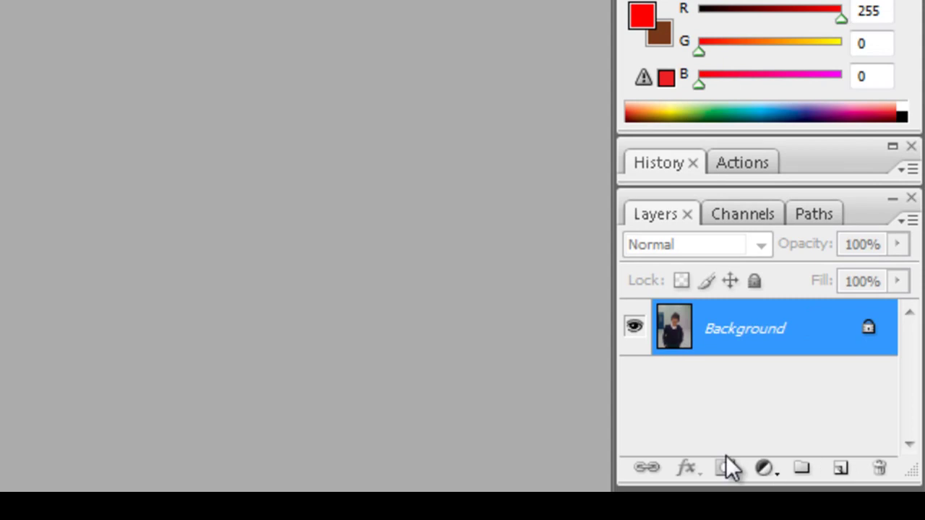
Add a new empty layer above Background after undoing an accidental layer group
left_click(804, 470)
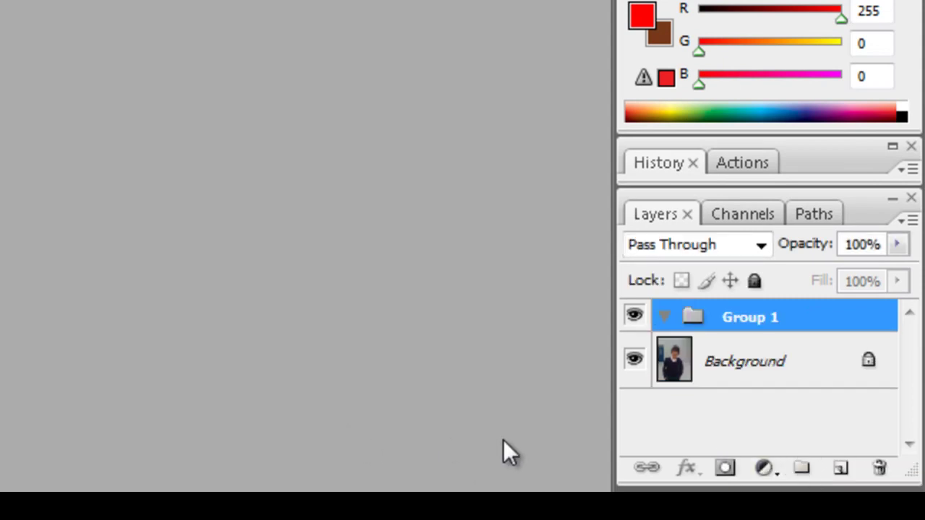
key("ctrl+z")
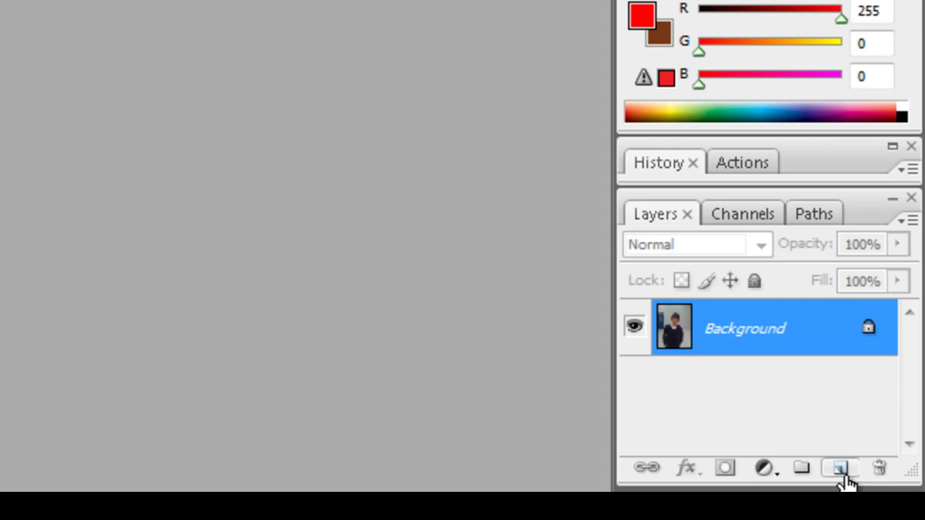
left_click(841, 470)
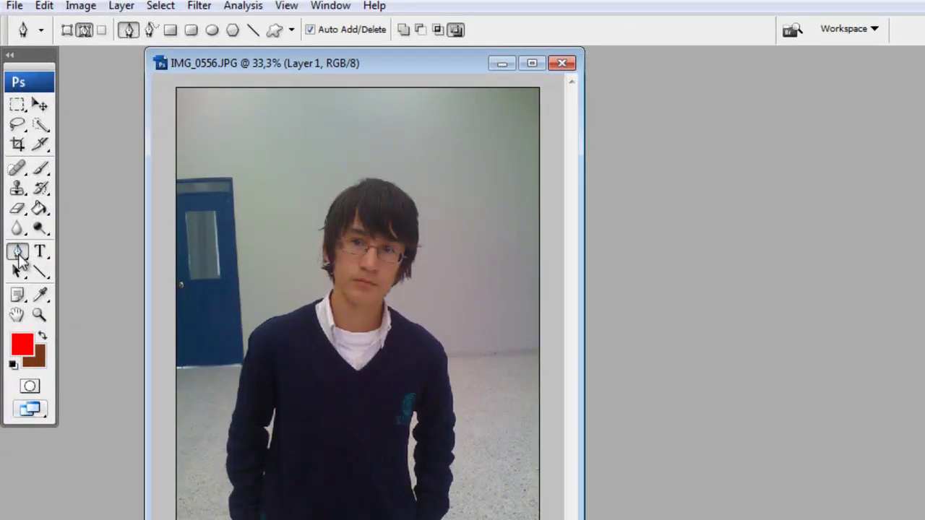
Place Pen anchor points from the top of the boy's hair down past his body
left_click(382, 206)
left_click(358, 300)
left_click(346, 412)
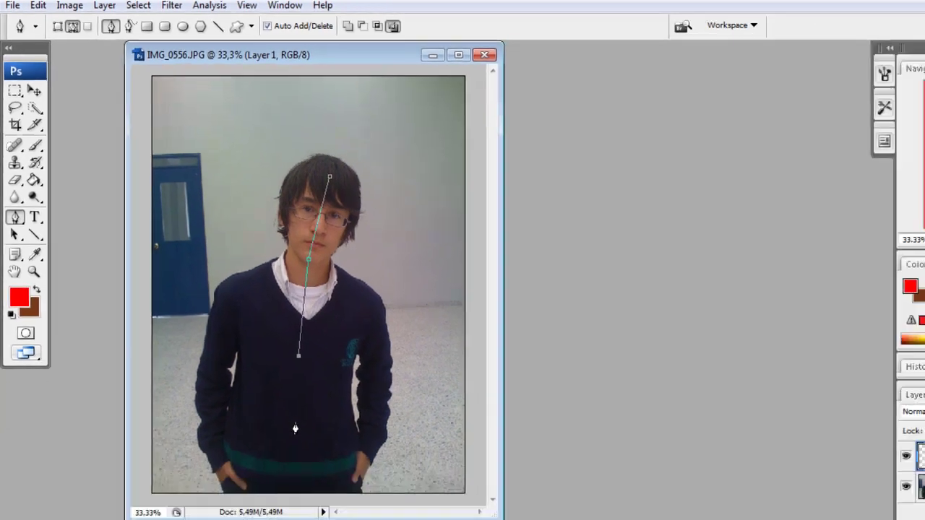
left_click(275, 413)
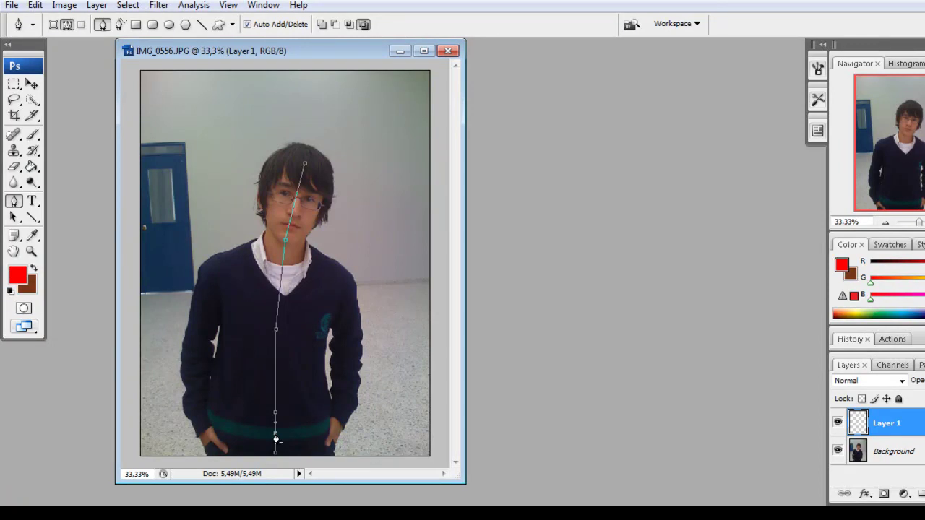
left_click(276, 380)
left_click(294, 205)
Drag the anchors into curves so the path spirals around the boy past his feet
left_click_drag(296, 208, 386, 240)
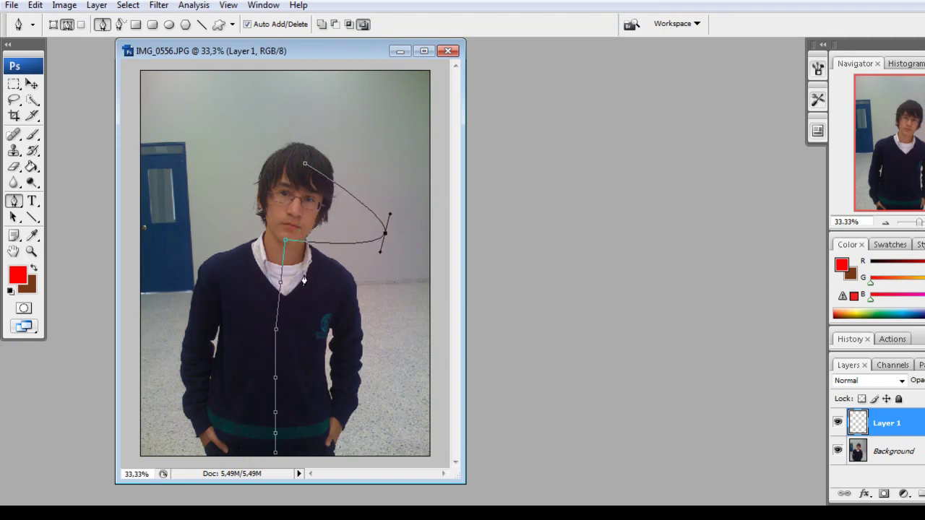
left_click_drag(282, 289, 172, 250)
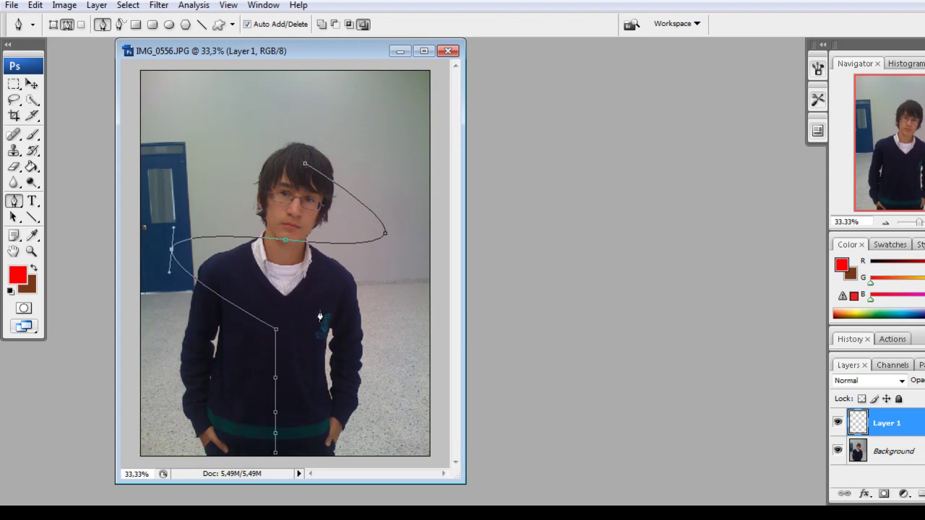
left_click_drag(276, 382, 393, 396)
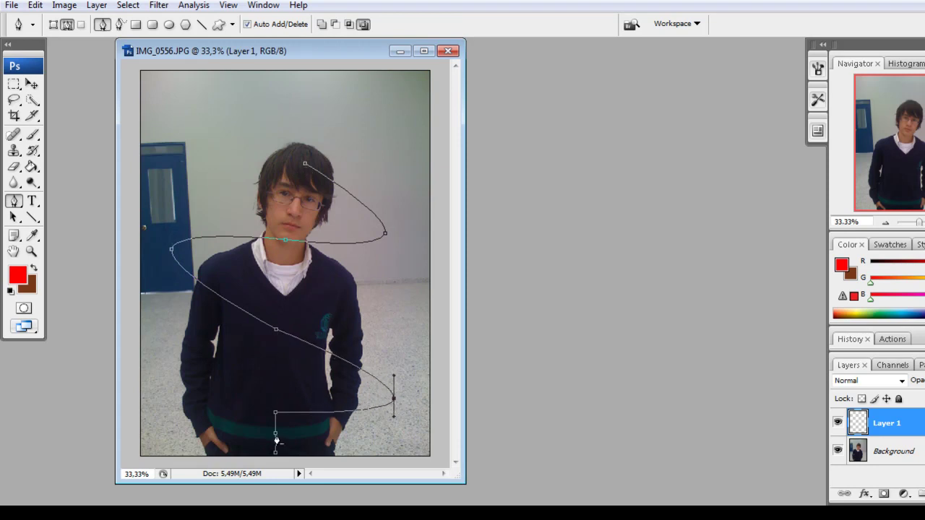
left_click_drag(276, 435, 165, 429)
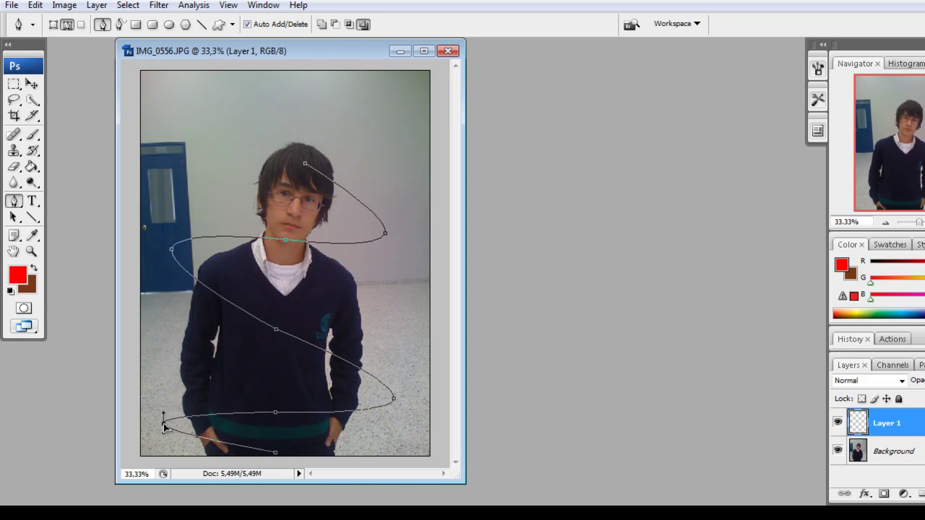
left_click_drag(281, 459, 355, 465)
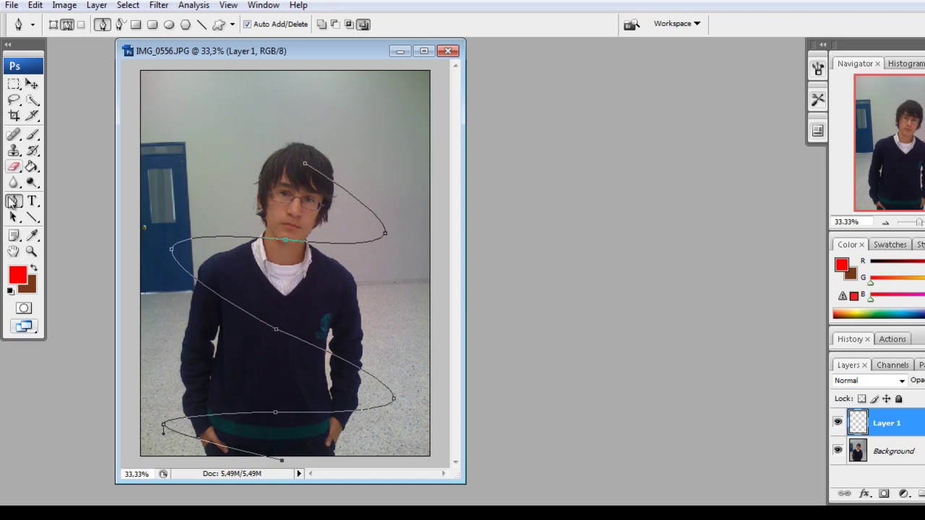
Switch to the Brush tool and set the foreground colour to white
left_click(34, 136)
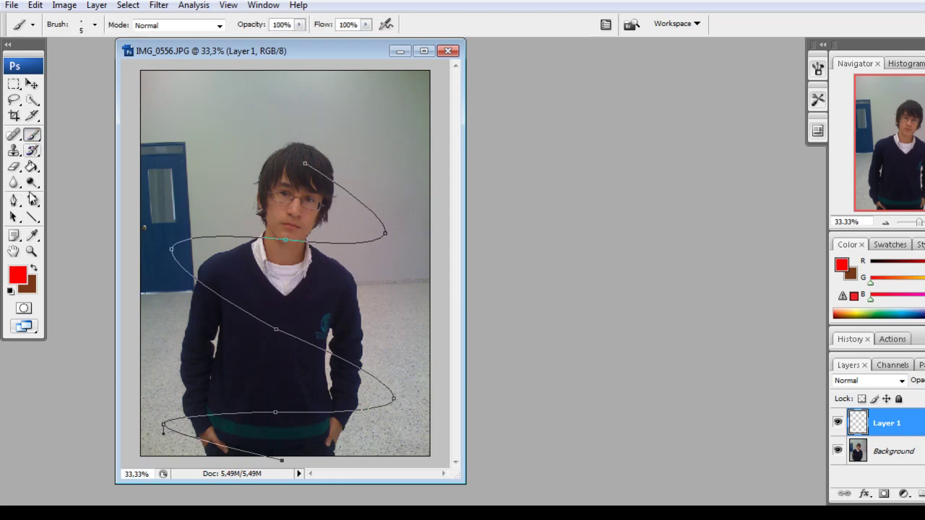
left_click(17, 275)
mouse_move(415, 291)
left_mouse_down()
mouse_move(279, 254)
mouse_move(271, 264)
left_mouse_up()
left_click(599, 256)
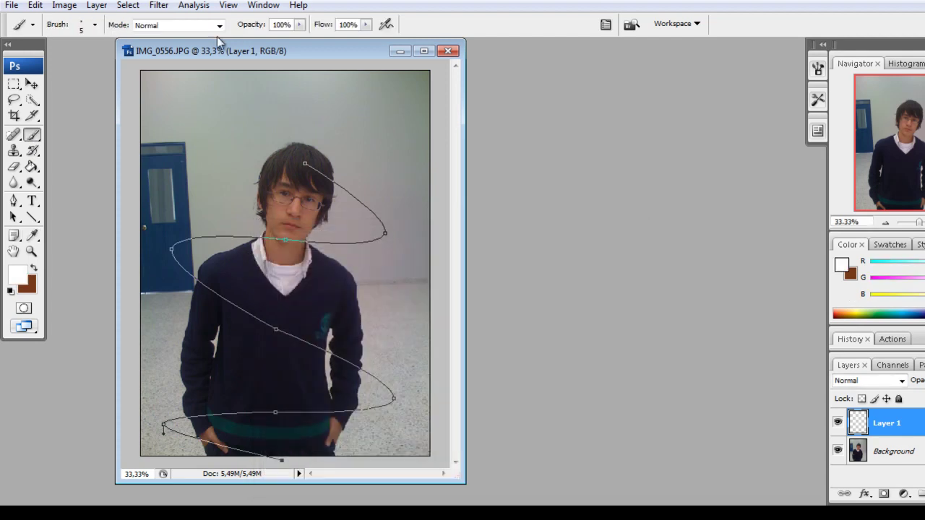
Set the hard brush Master Diameter to 19 px
left_click(94, 24)
left_click_drag(23, 66, 33, 65)
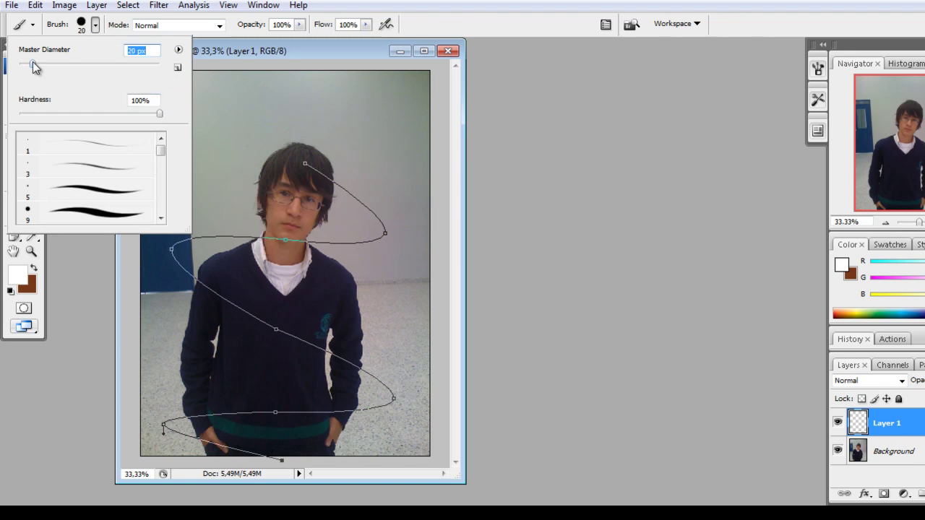
left_click_drag(33, 67, 32, 66)
left_click(607, 185)
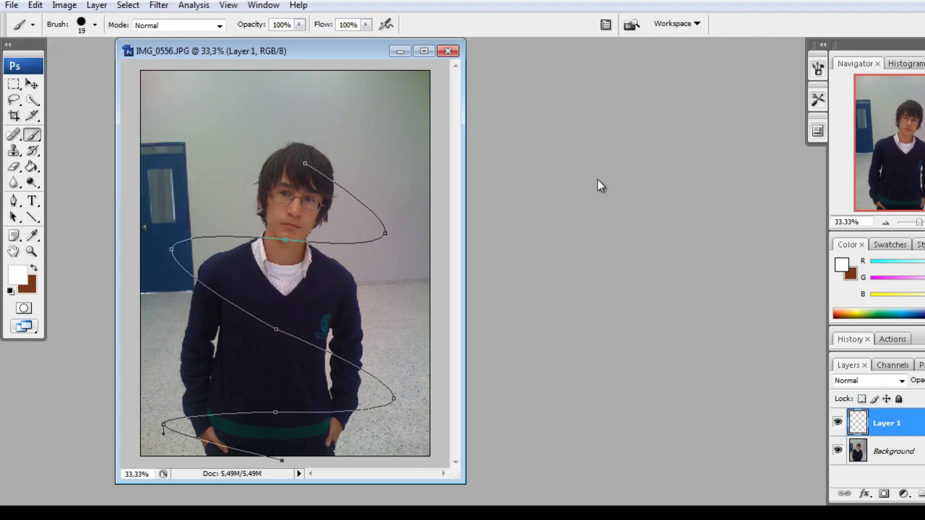
left_click(16, 203)
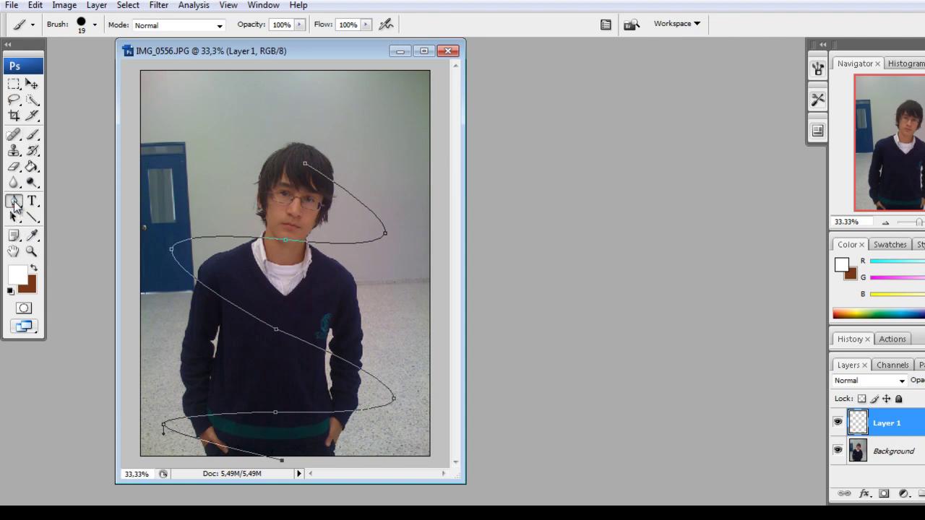
Stroke the spiral path with the white Brush on Layer 1 using Stroke Path
right_click(208, 242)
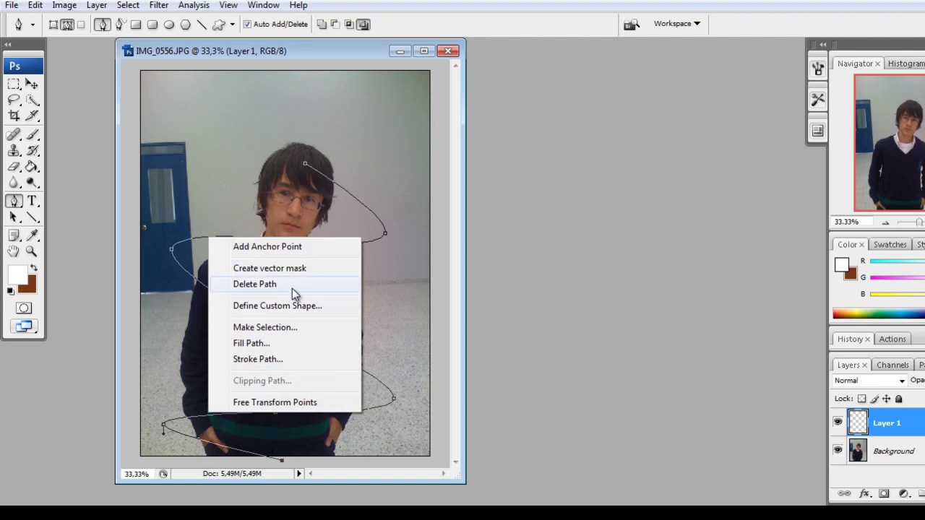
left_click(285, 360)
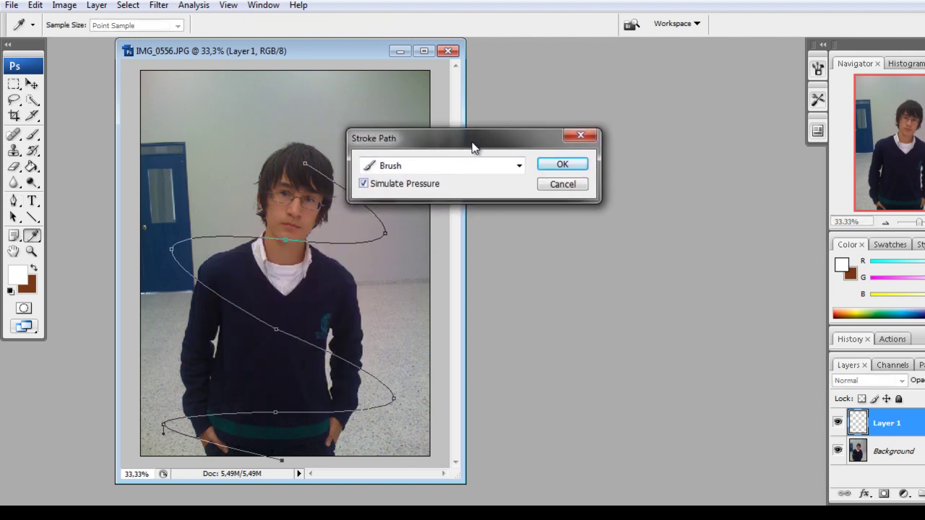
left_click_drag(483, 146, 443, 167)
left_click(487, 192)
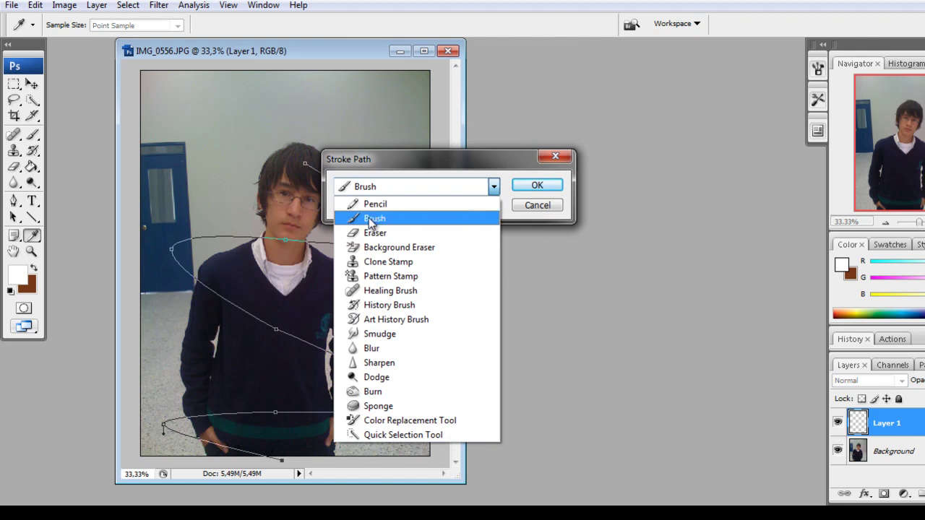
left_click(373, 219)
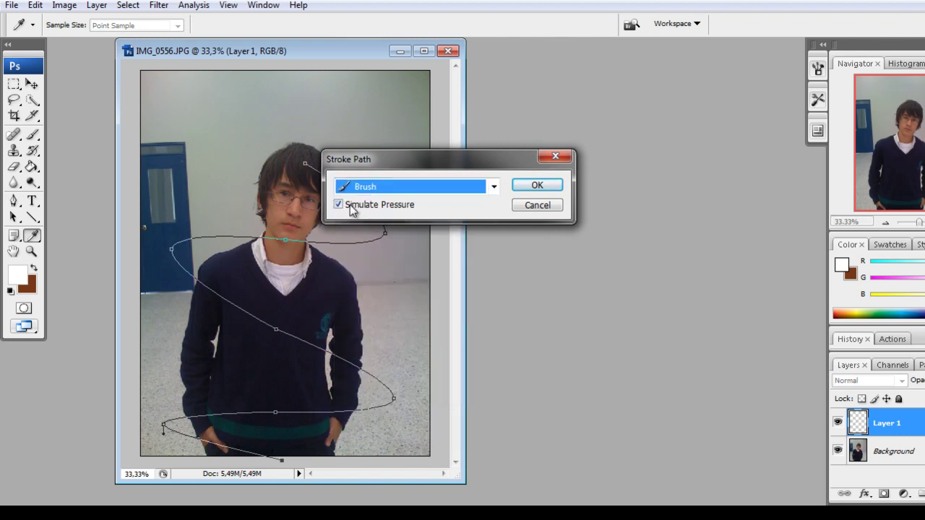
left_click(548, 188)
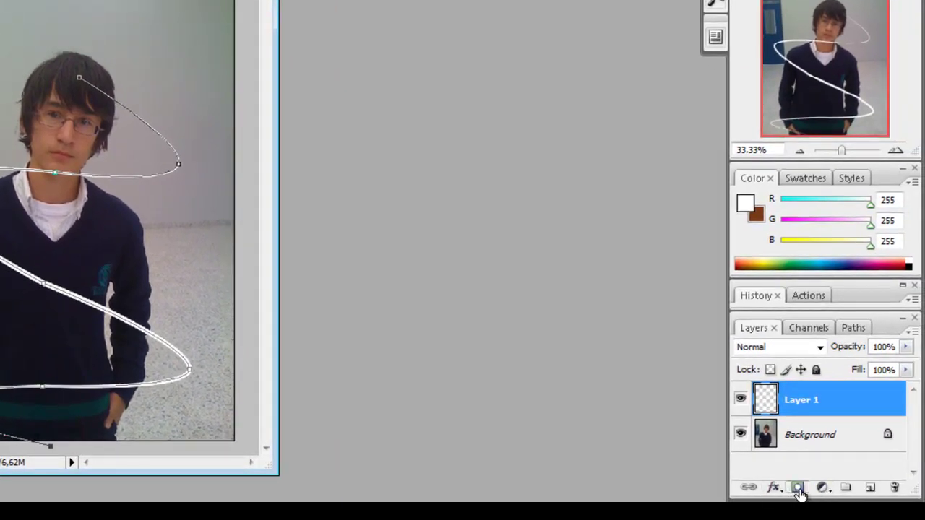
Add a layer mask to Layer 1 and erase the line where it crosses the boy's chest
left_click(799, 489)
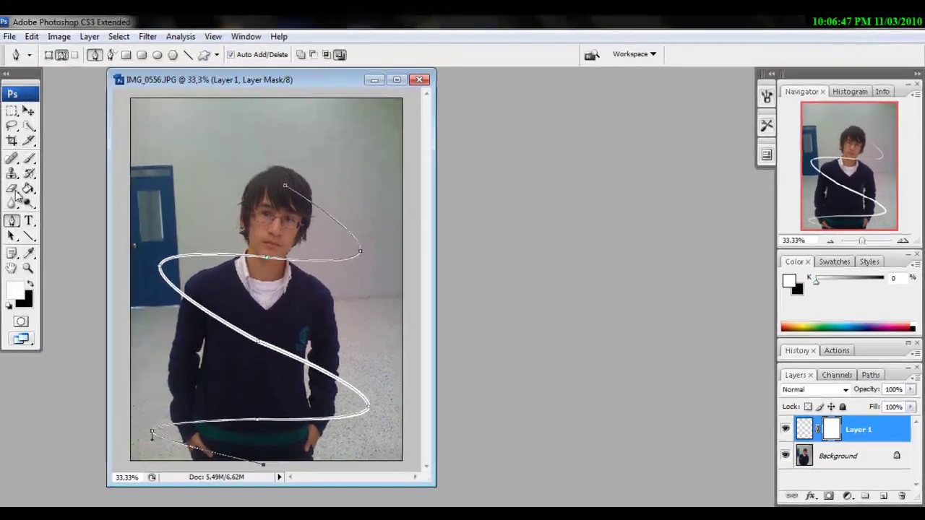
left_click(13, 189)
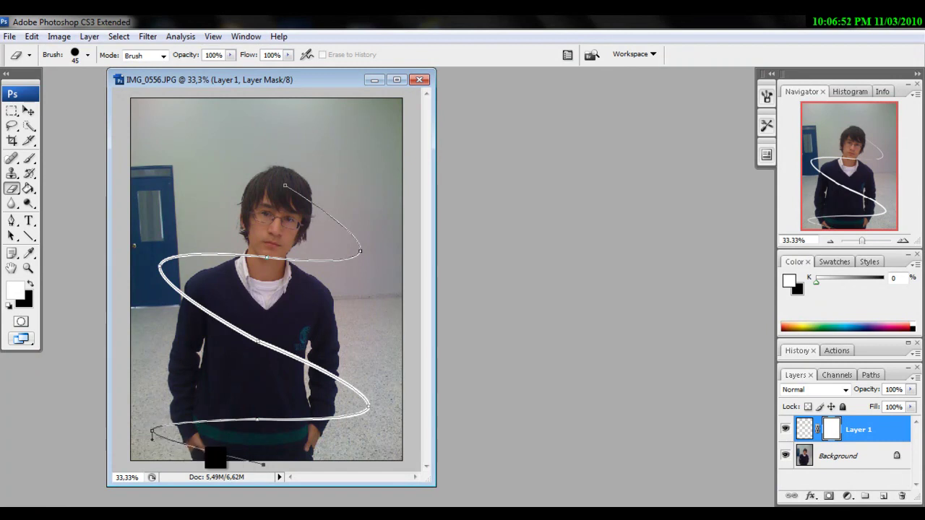
left_click_drag(251, 460, 215, 437)
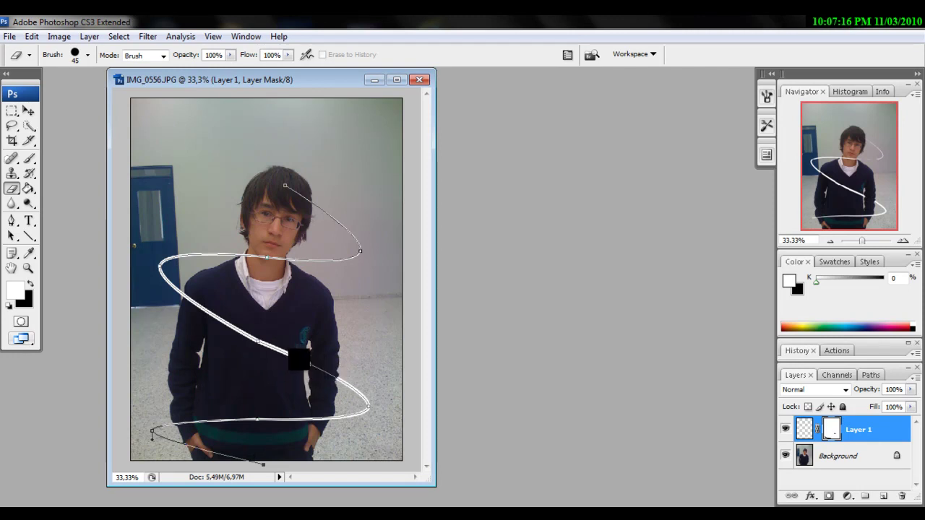
left_click_drag(299, 359, 214, 314)
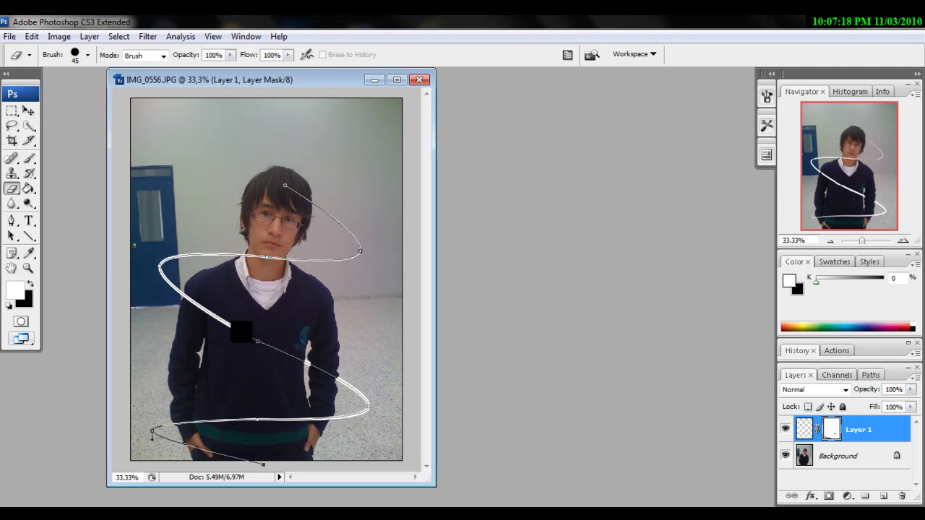
left_click_drag(213, 314, 196, 290)
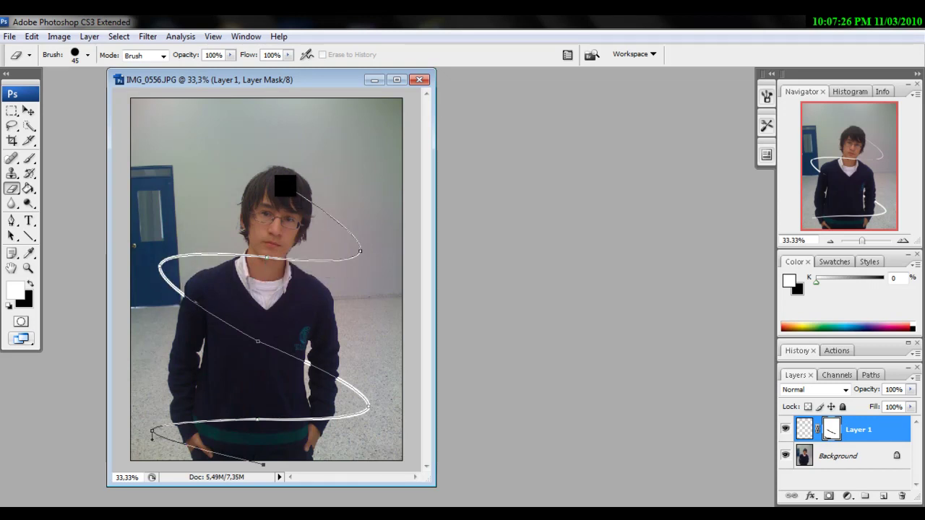
left_click(28, 111)
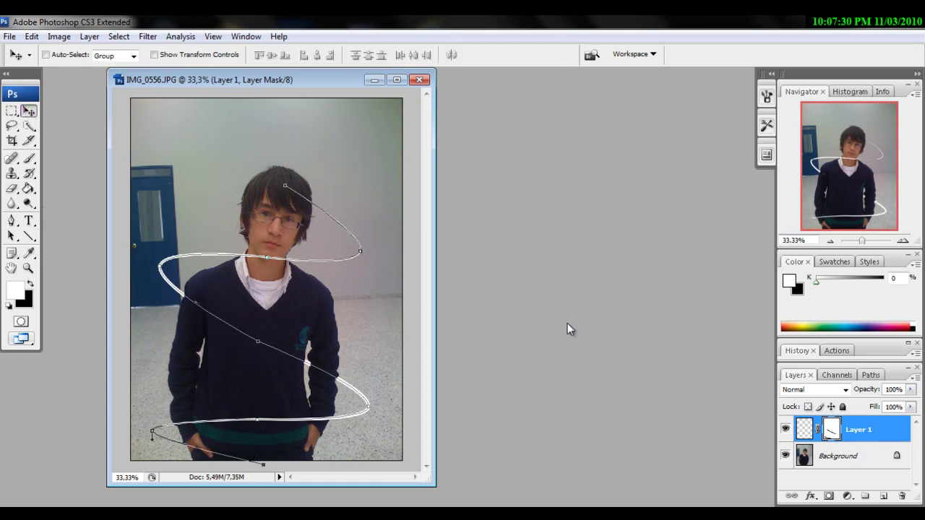
Deselect Work Path in the Paths panel so its outline no longer shows
left_click(868, 376)
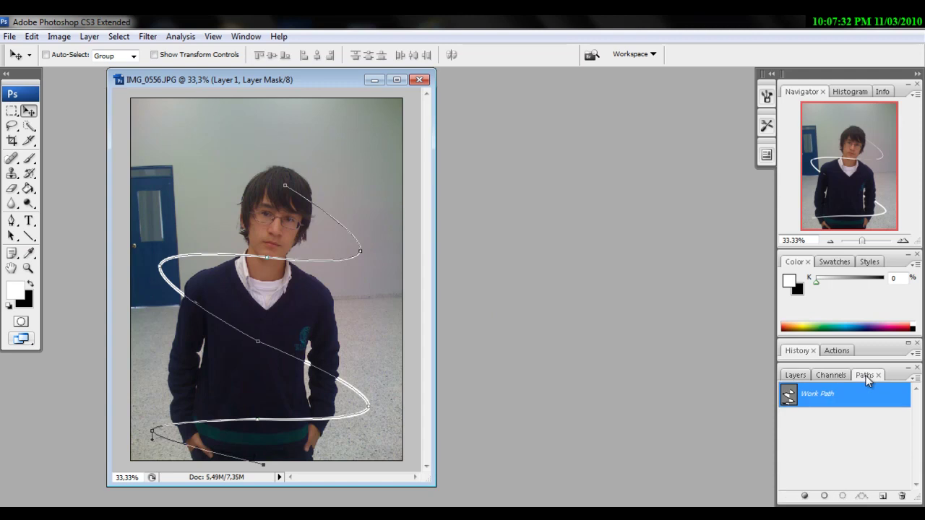
left_click(817, 427)
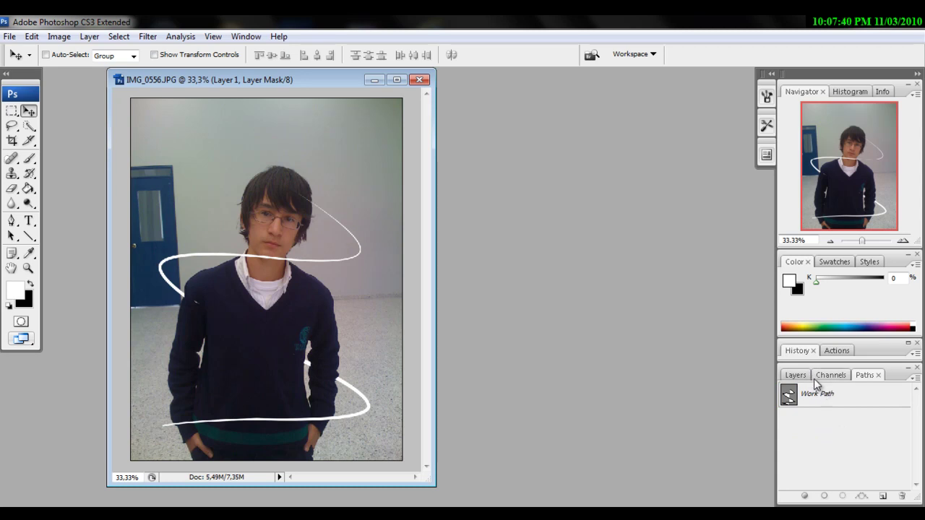
left_click(802, 376)
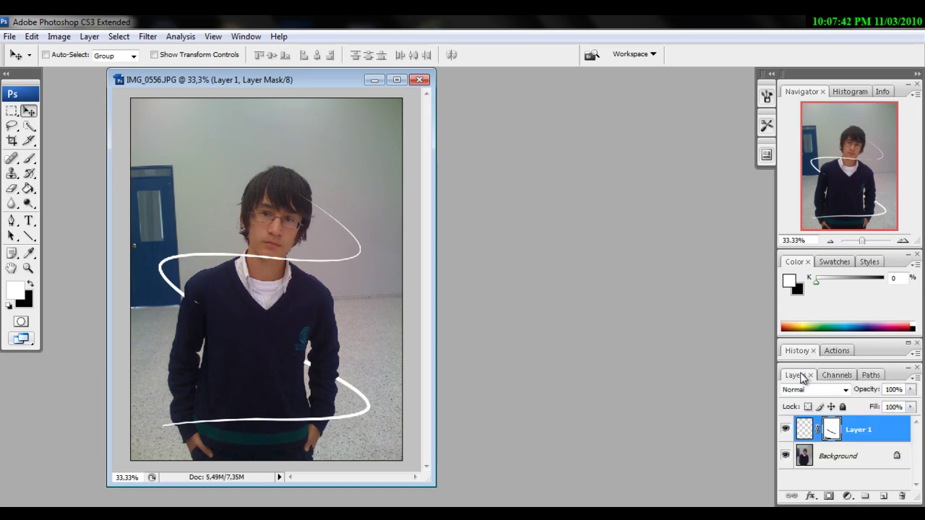
Open Layer 1's Layer Style and enable Inner Glow and Outer Glow
right_click(859, 432)
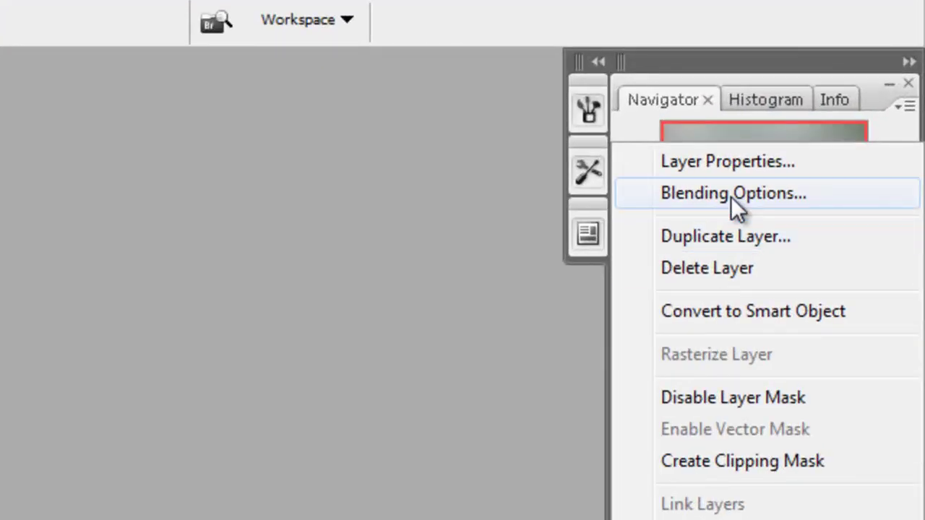
left_click(731, 196)
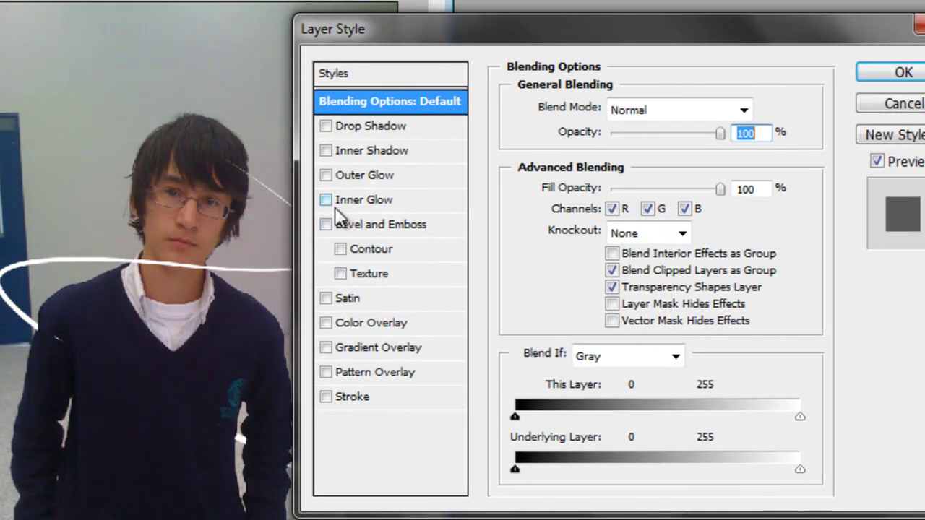
left_click(337, 200)
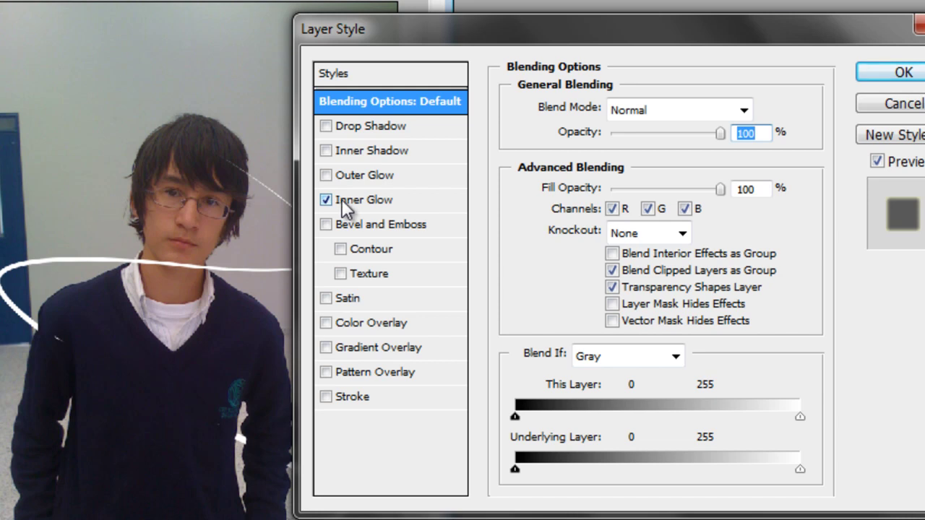
left_click(346, 175)
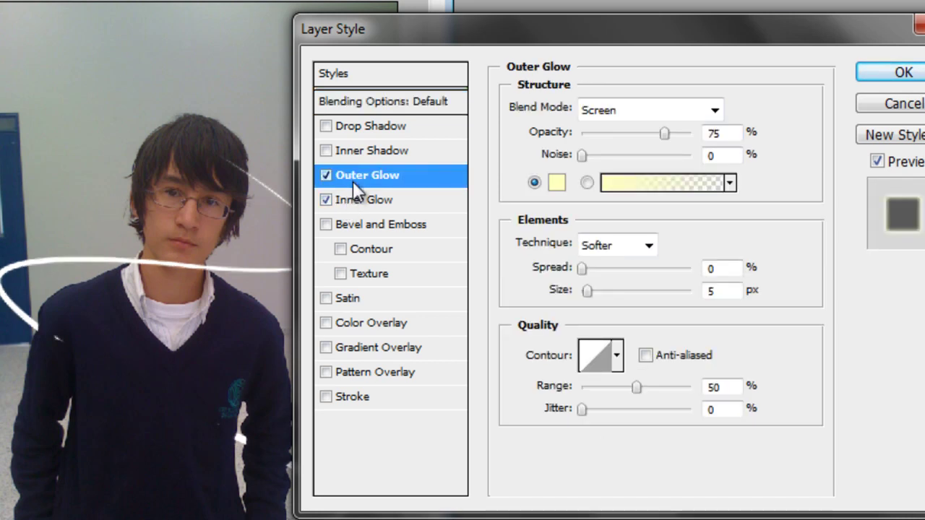
Set the Outer Glow to a saturated purple with 8% spread and 32 px size
left_click(558, 183)
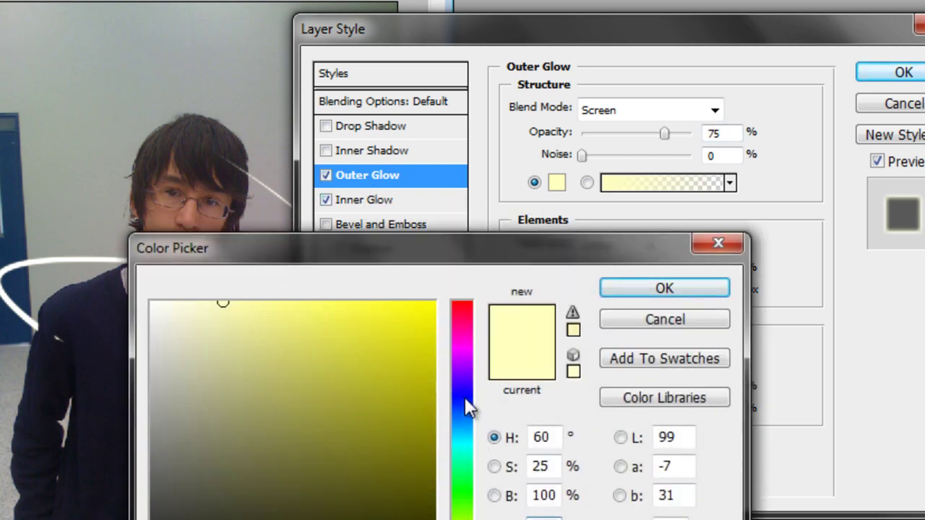
left_click_drag(466, 409, 458, 382)
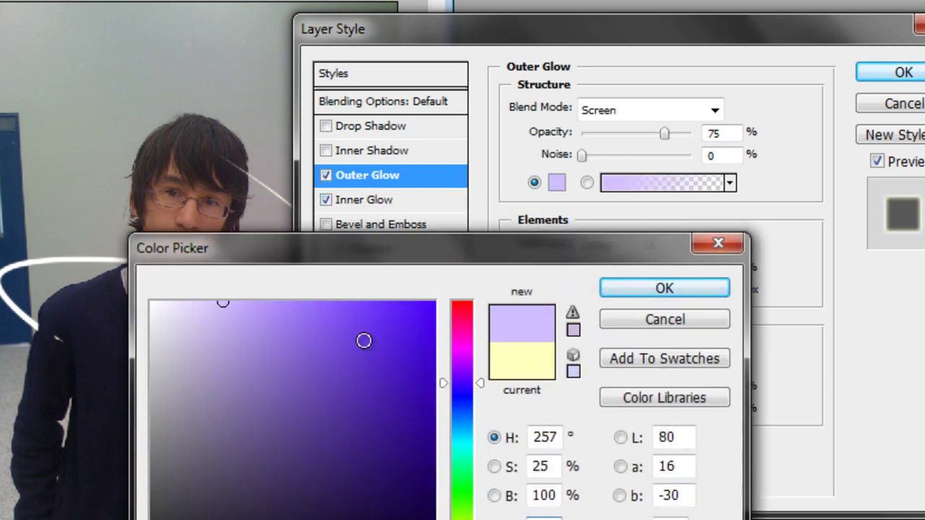
left_click(435, 304)
left_click(675, 288)
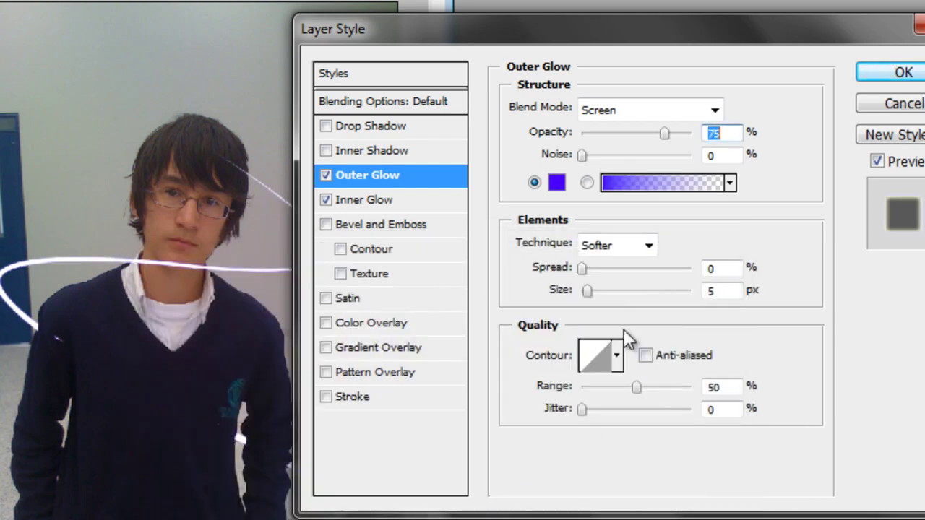
mouse_move(590, 295)
left_mouse_down()
mouse_move(608, 297)
mouse_move(596, 295)
mouse_move(591, 278)
left_mouse_up()
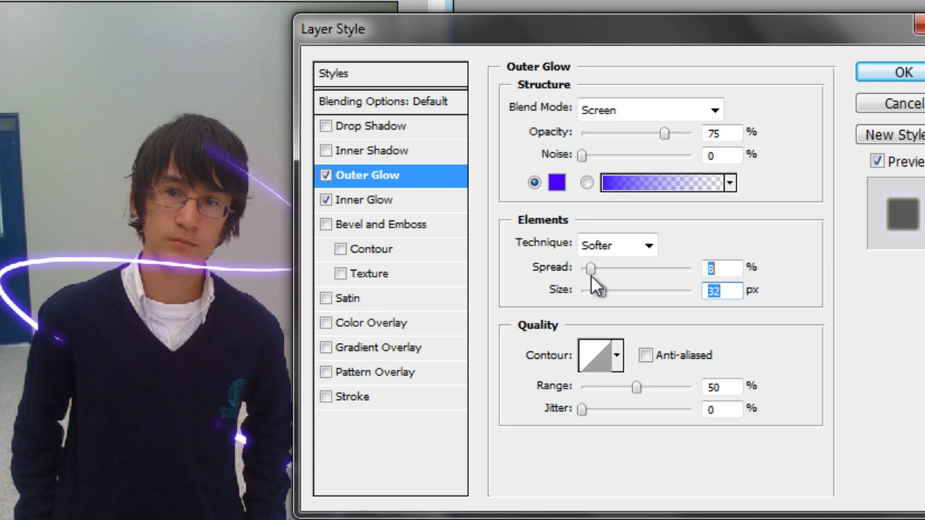
left_click(592, 276)
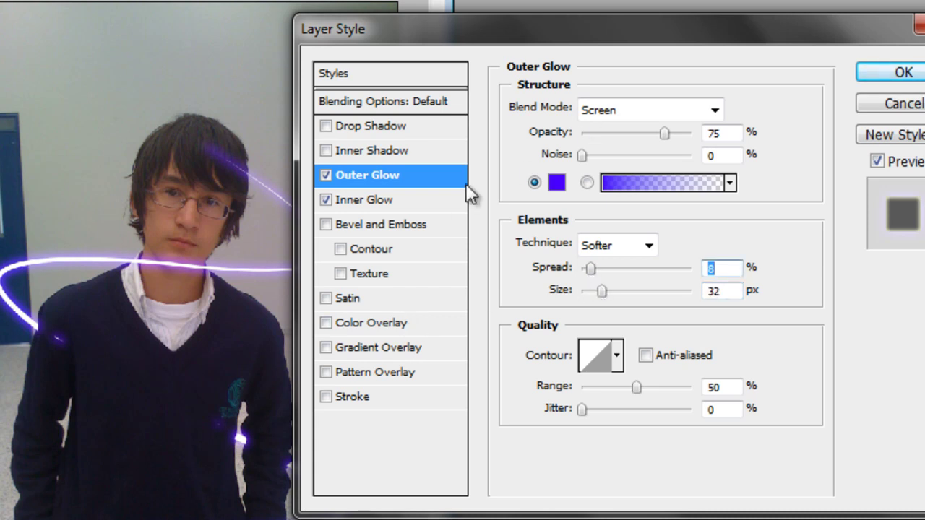
left_click(381, 204)
Set the Inner Glow colour to a fully saturated purple
left_click(556, 183)
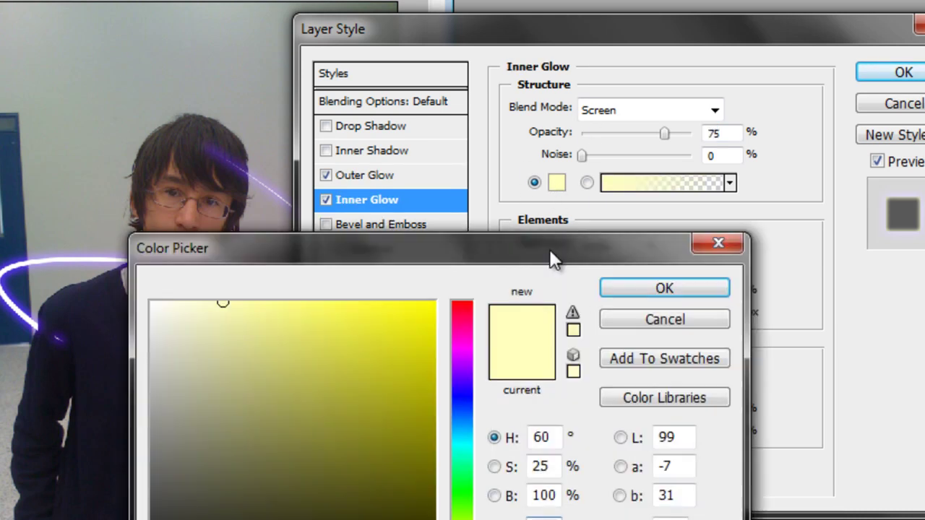
left_click_drag(470, 377, 470, 380)
left_click(356, 331)
left_click_drag(356, 331, 469, 284)
left_click(625, 286)
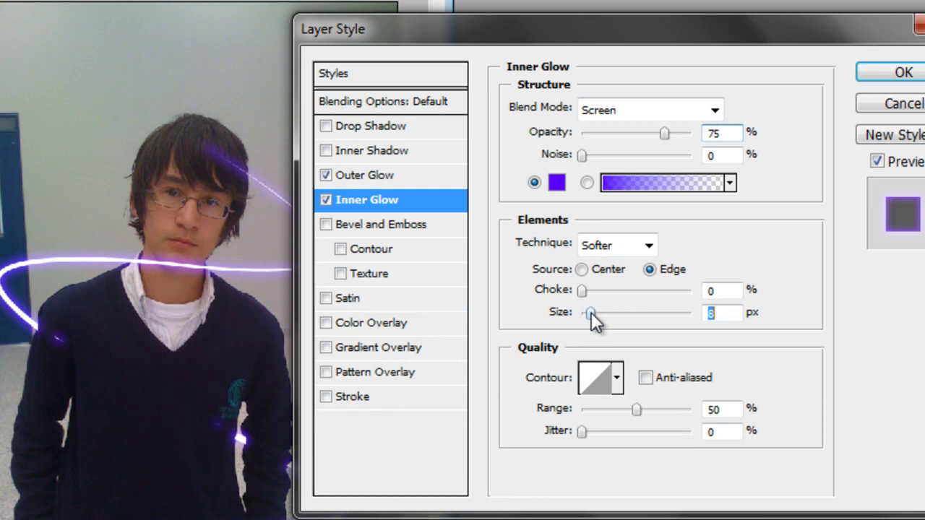
Give the Inner Glow 1% choke and 13 px size, and apply the layer style
left_click(582, 290)
left_click_drag(587, 312, 594, 313)
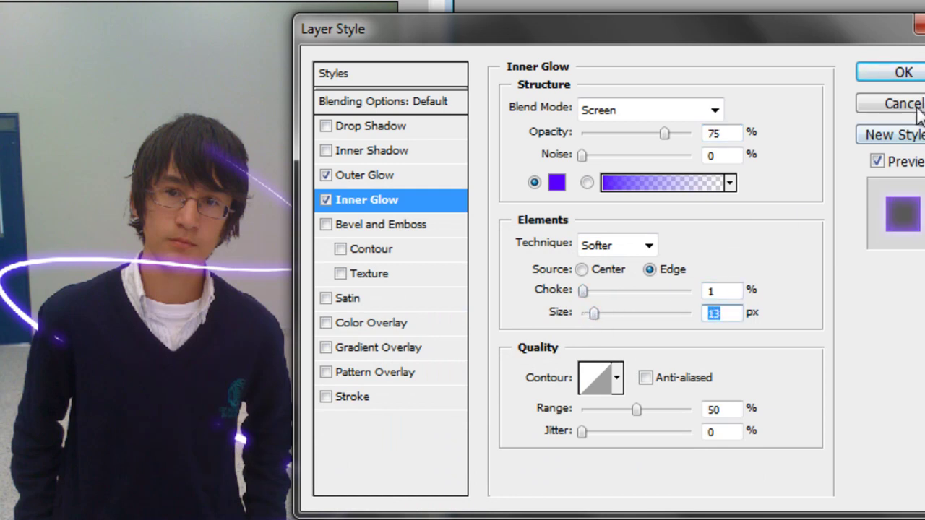
left_click(916, 73)
left_click(5, 138)
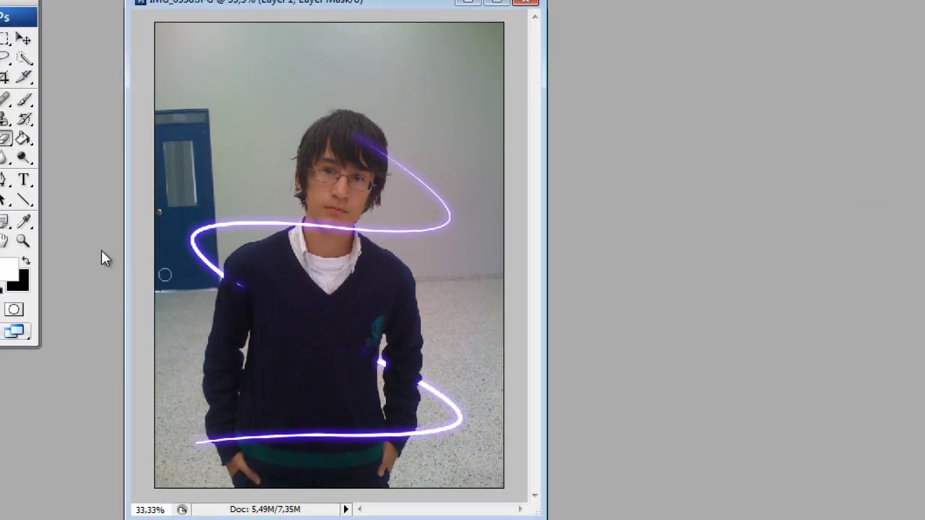
Zoom in to inspect the light streak's end near the shoulder, then return to full view
left_click(23, 240)
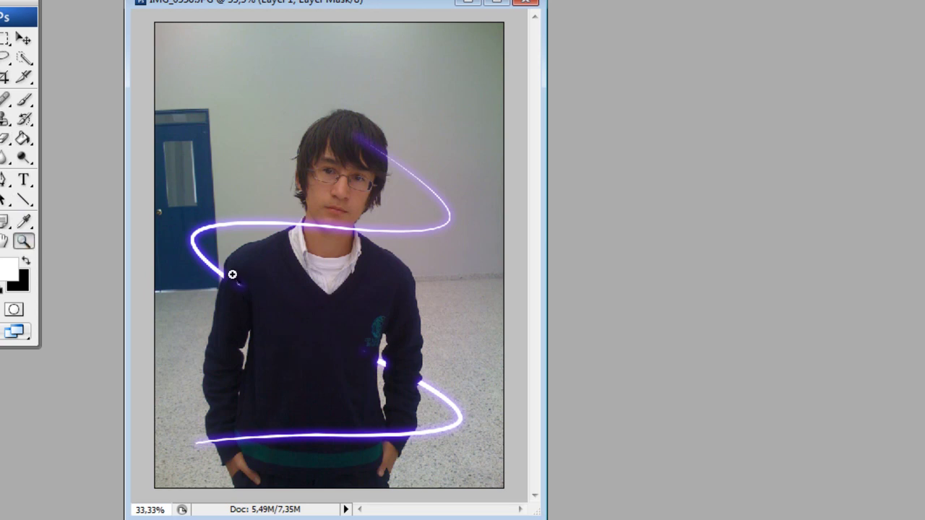
left_click_drag(232, 275, 248, 297)
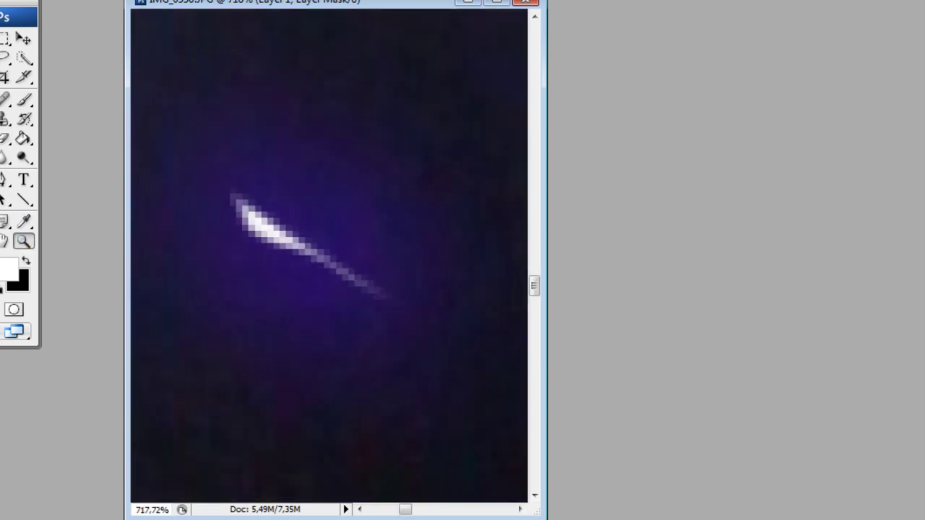
key("ctrl+0")
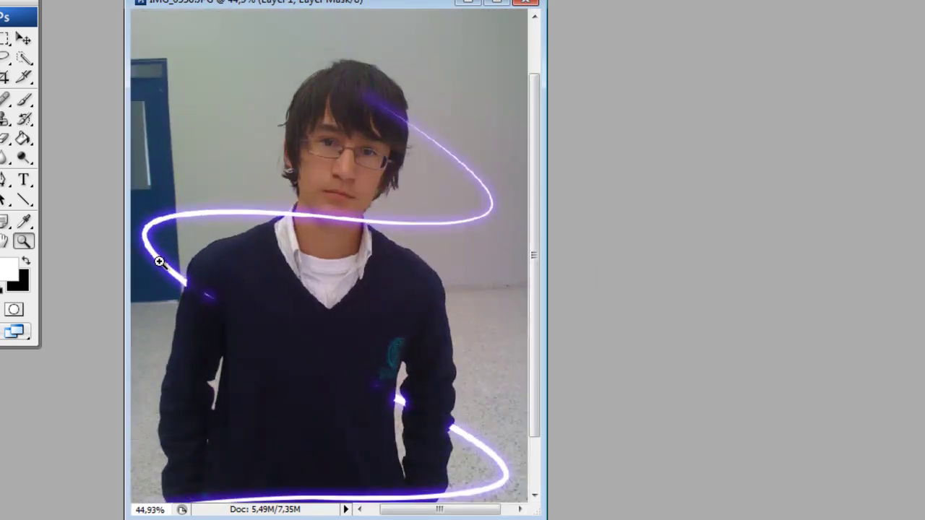
Erase the streak on the layer mask where it crosses the boy's shoulder
left_click(5, 138)
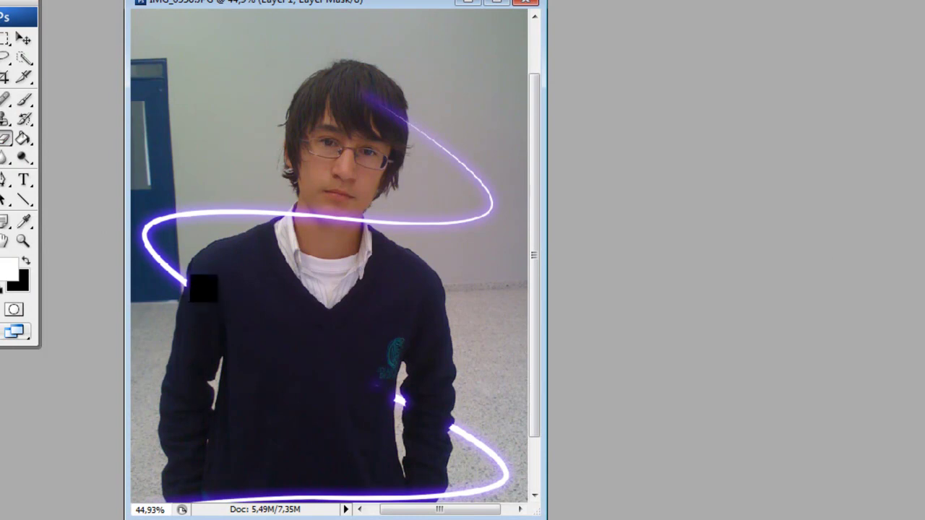
mouse_move(362, 376)
left_mouse_down()
mouse_move(374, 402)
mouse_move(386, 401)
left_mouse_up()
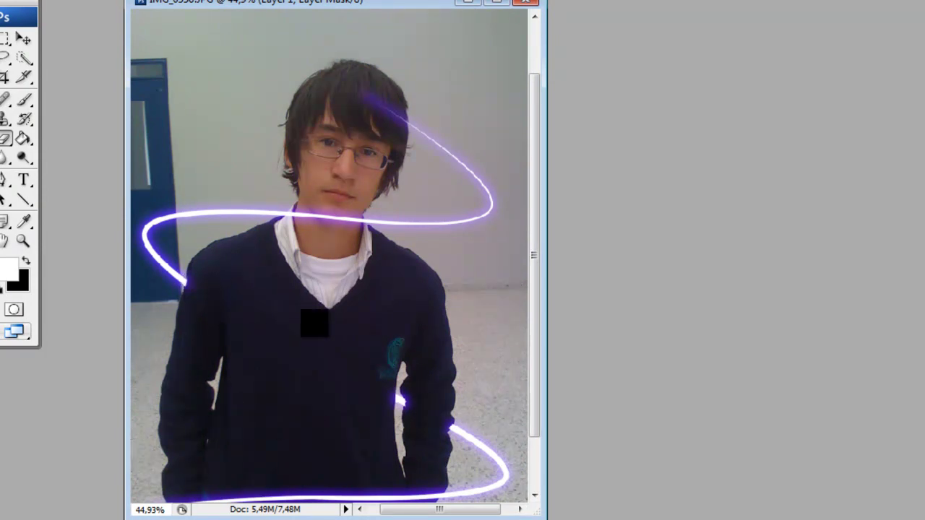
scroll(506, 332, "down", 1)
scroll(517, 326, "down", 1)
scroll(516, 325, "down", 1)
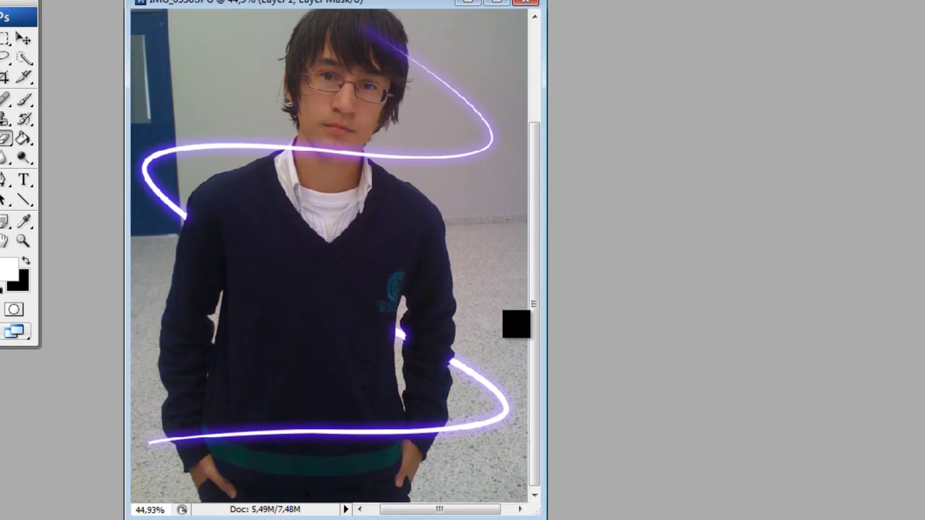
scroll(516, 324, "up", 1)
scroll(516, 325, "down", 1)
scroll(516, 325, "up", 1)
left_click(23, 102)
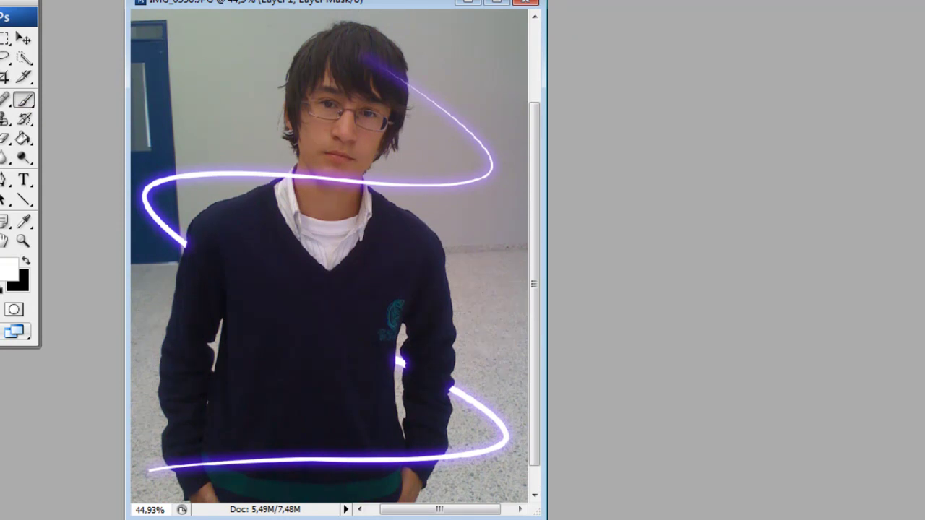
Set the brush Master Diameter to 10 px
left_click(114, 32)
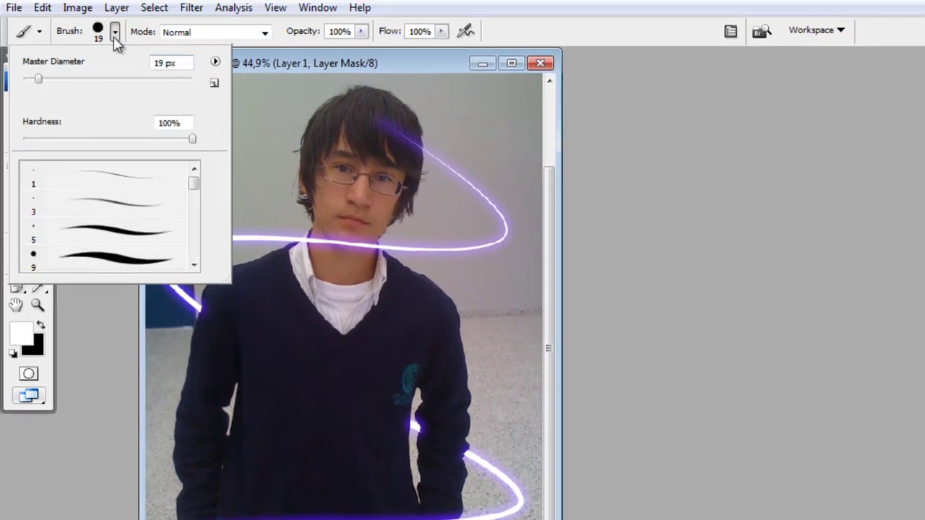
left_click_drag(39, 80, 31, 80)
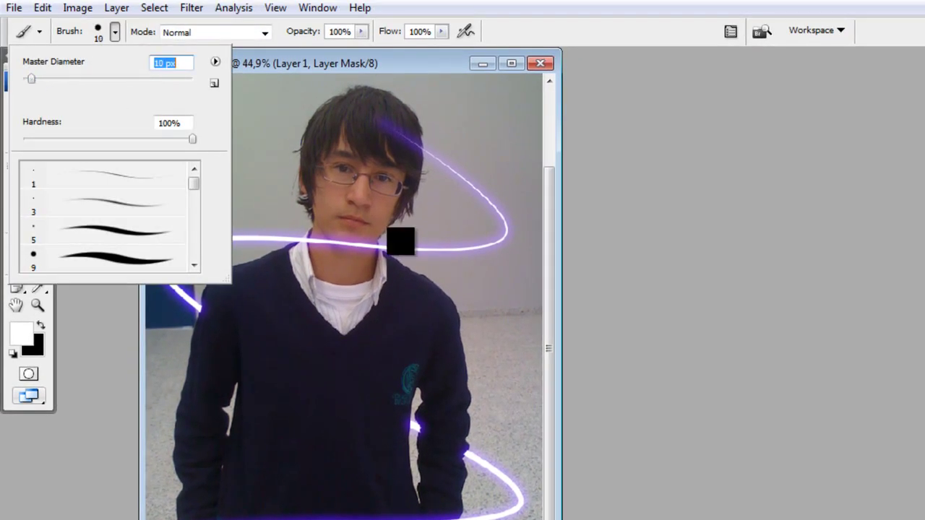
left_click(454, 279)
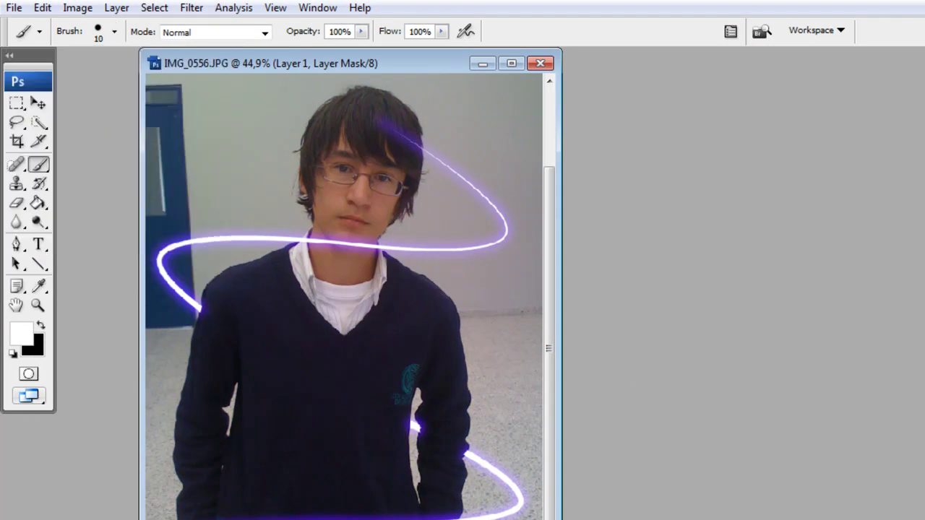
Paint glowing dots on the floor, right wall and lower sweater around the boy
left_click(483, 326)
left_click(493, 373)
left_click(525, 293)
left_click(251, 439)
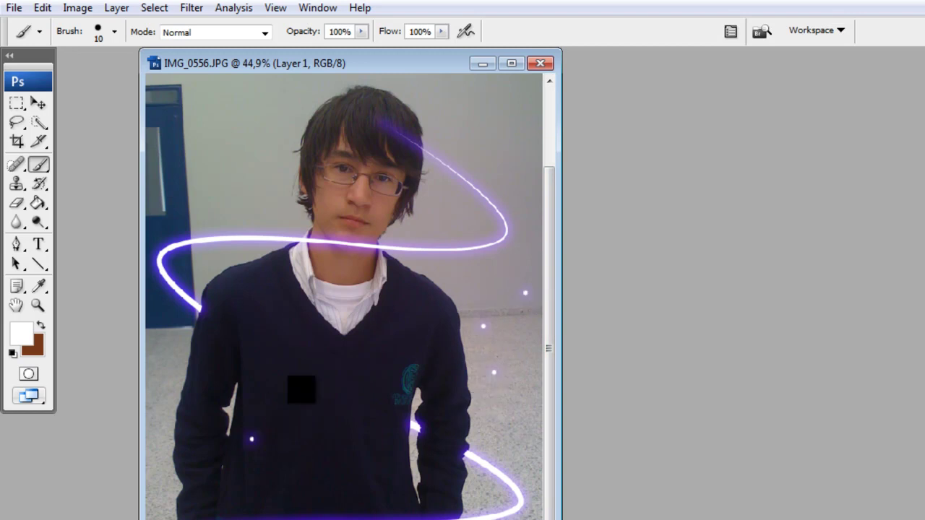
left_click(307, 386)
left_click(168, 362)
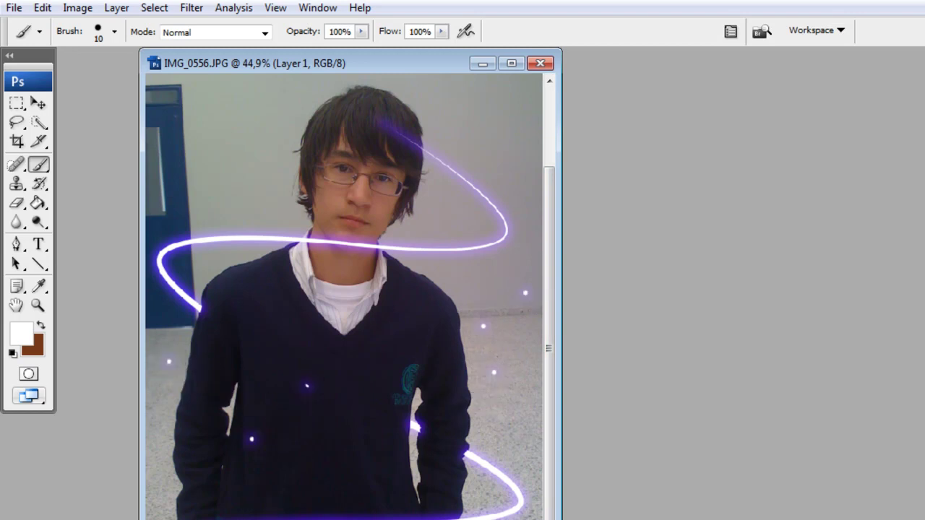
left_click(474, 493)
left_click(397, 470)
Paint more glowing dots around the boy's shoulders, head and upper walls
left_click(219, 294)
left_click(224, 219)
left_click(286, 277)
left_click(267, 154)
left_click(213, 136)
left_click(260, 110)
left_click(346, 100)
left_click(437, 109)
left_click(395, 183)
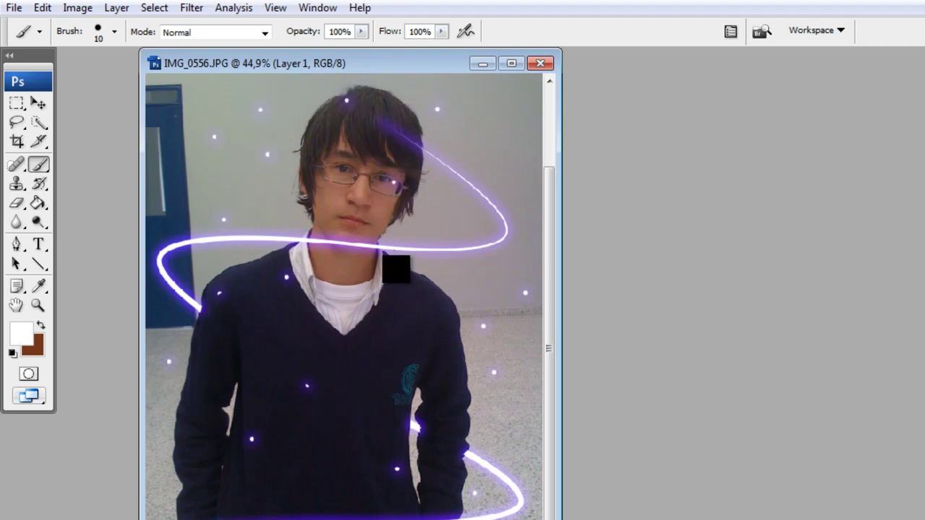
left_click(396, 289)
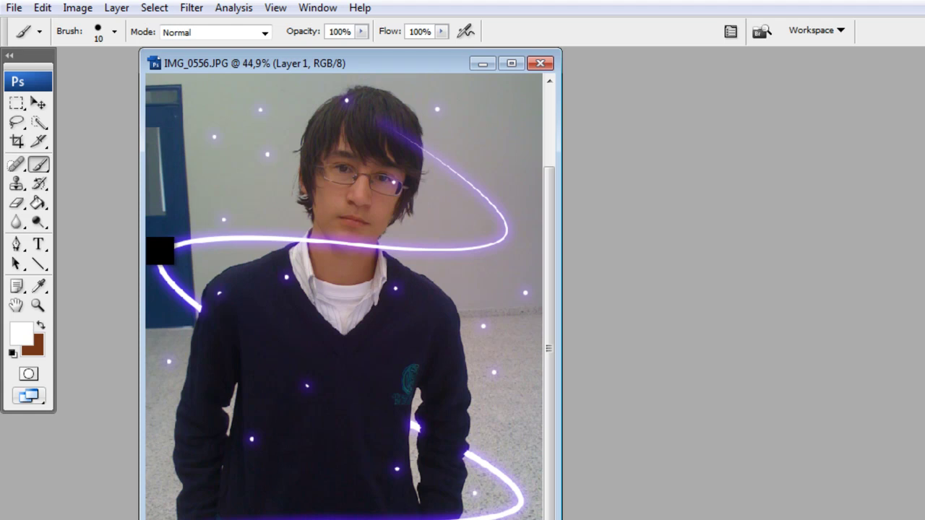
left_click(38, 104)
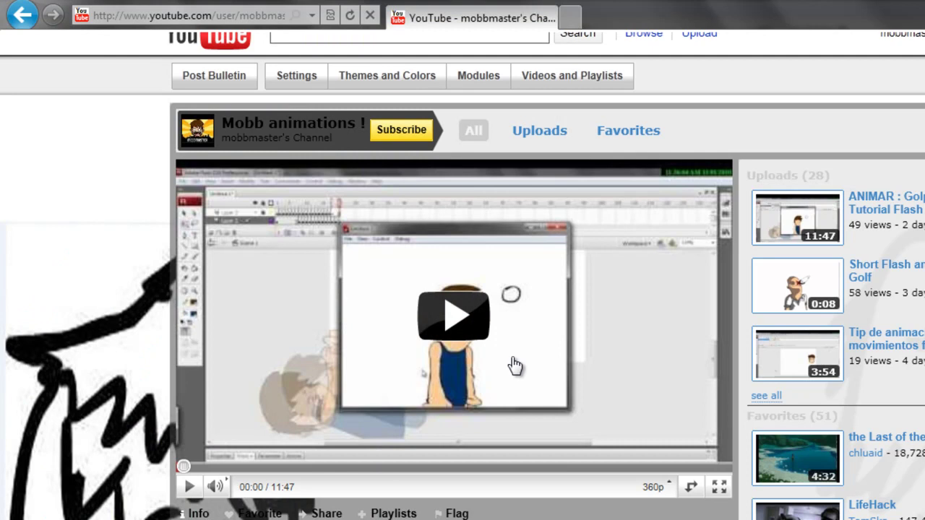
scroll(519, 365, "down", 5)
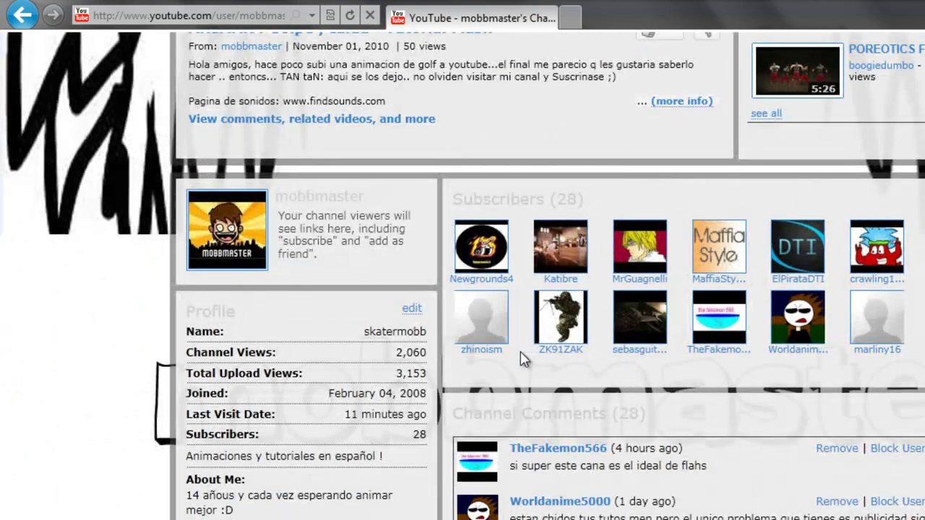
scroll(632, 391, "up", 7)
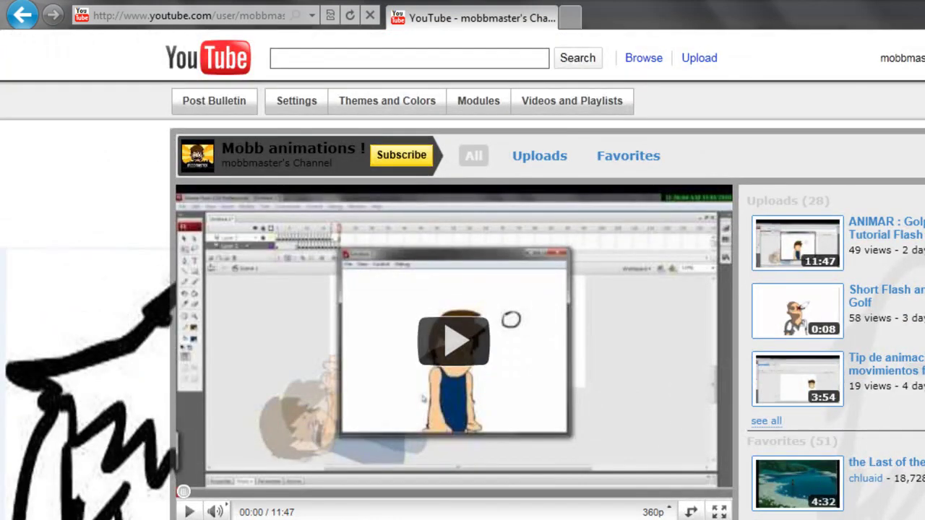